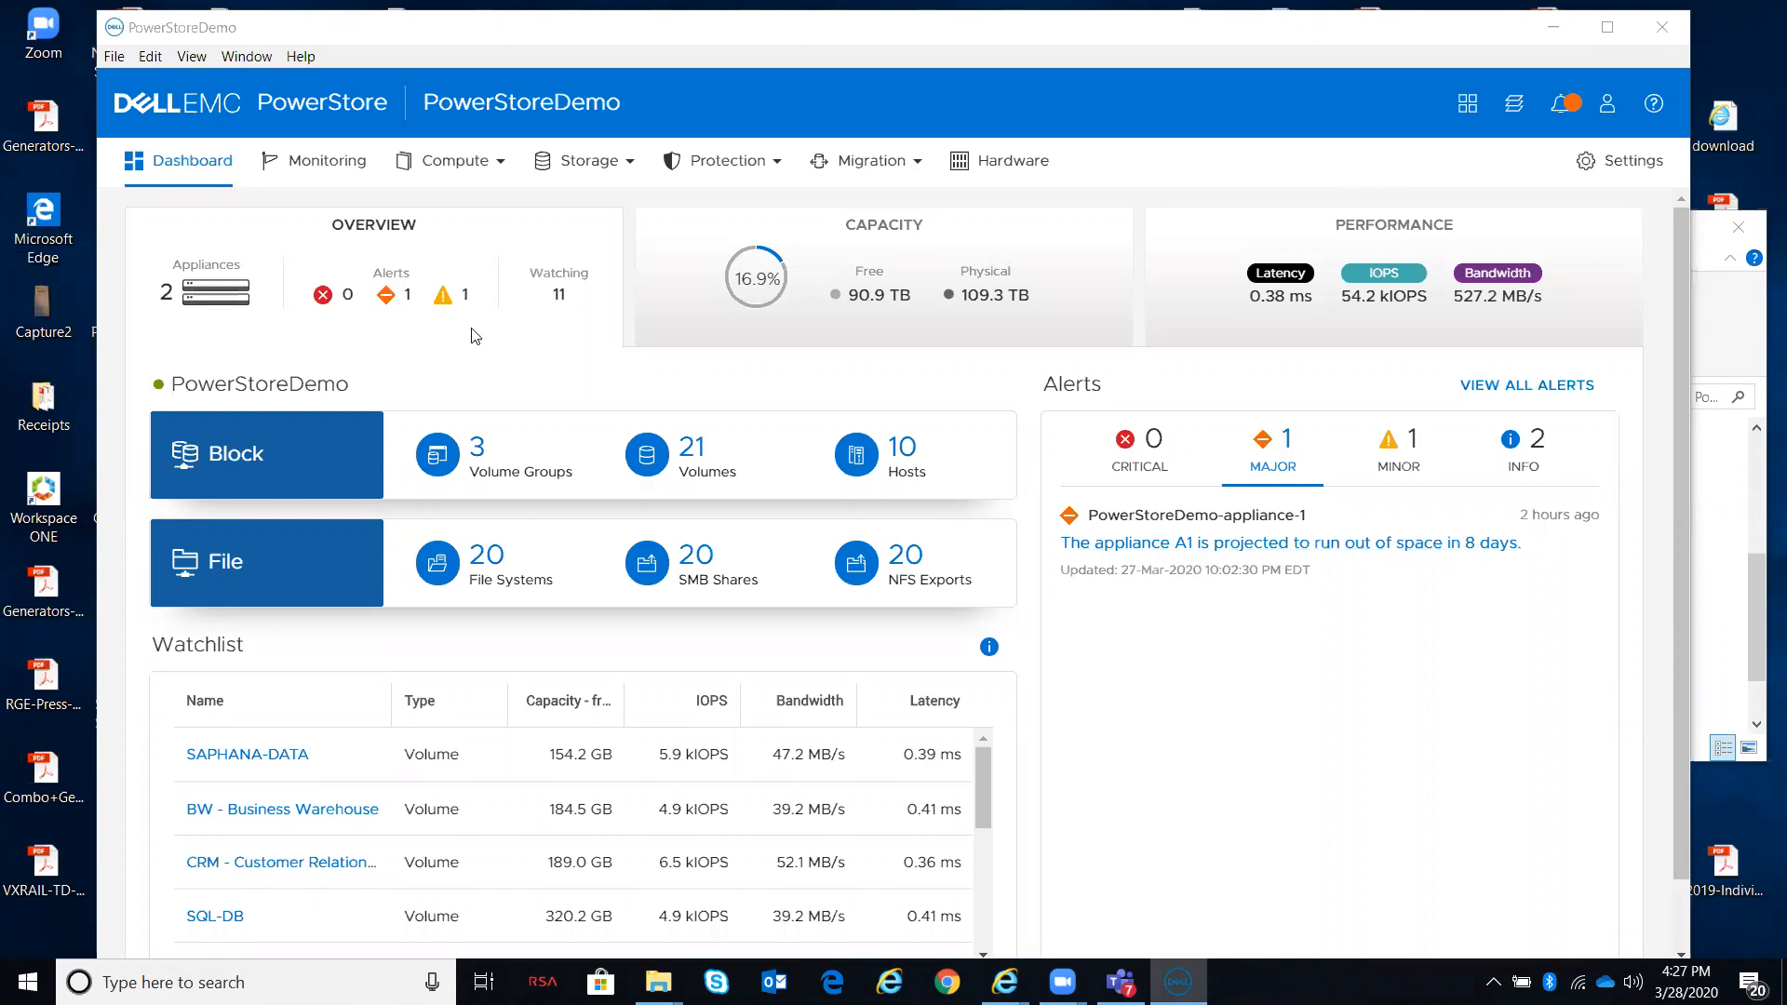
# Step: Open the major alert about appliance A1 running out of space and review its details
pyautogui.click(391, 294)
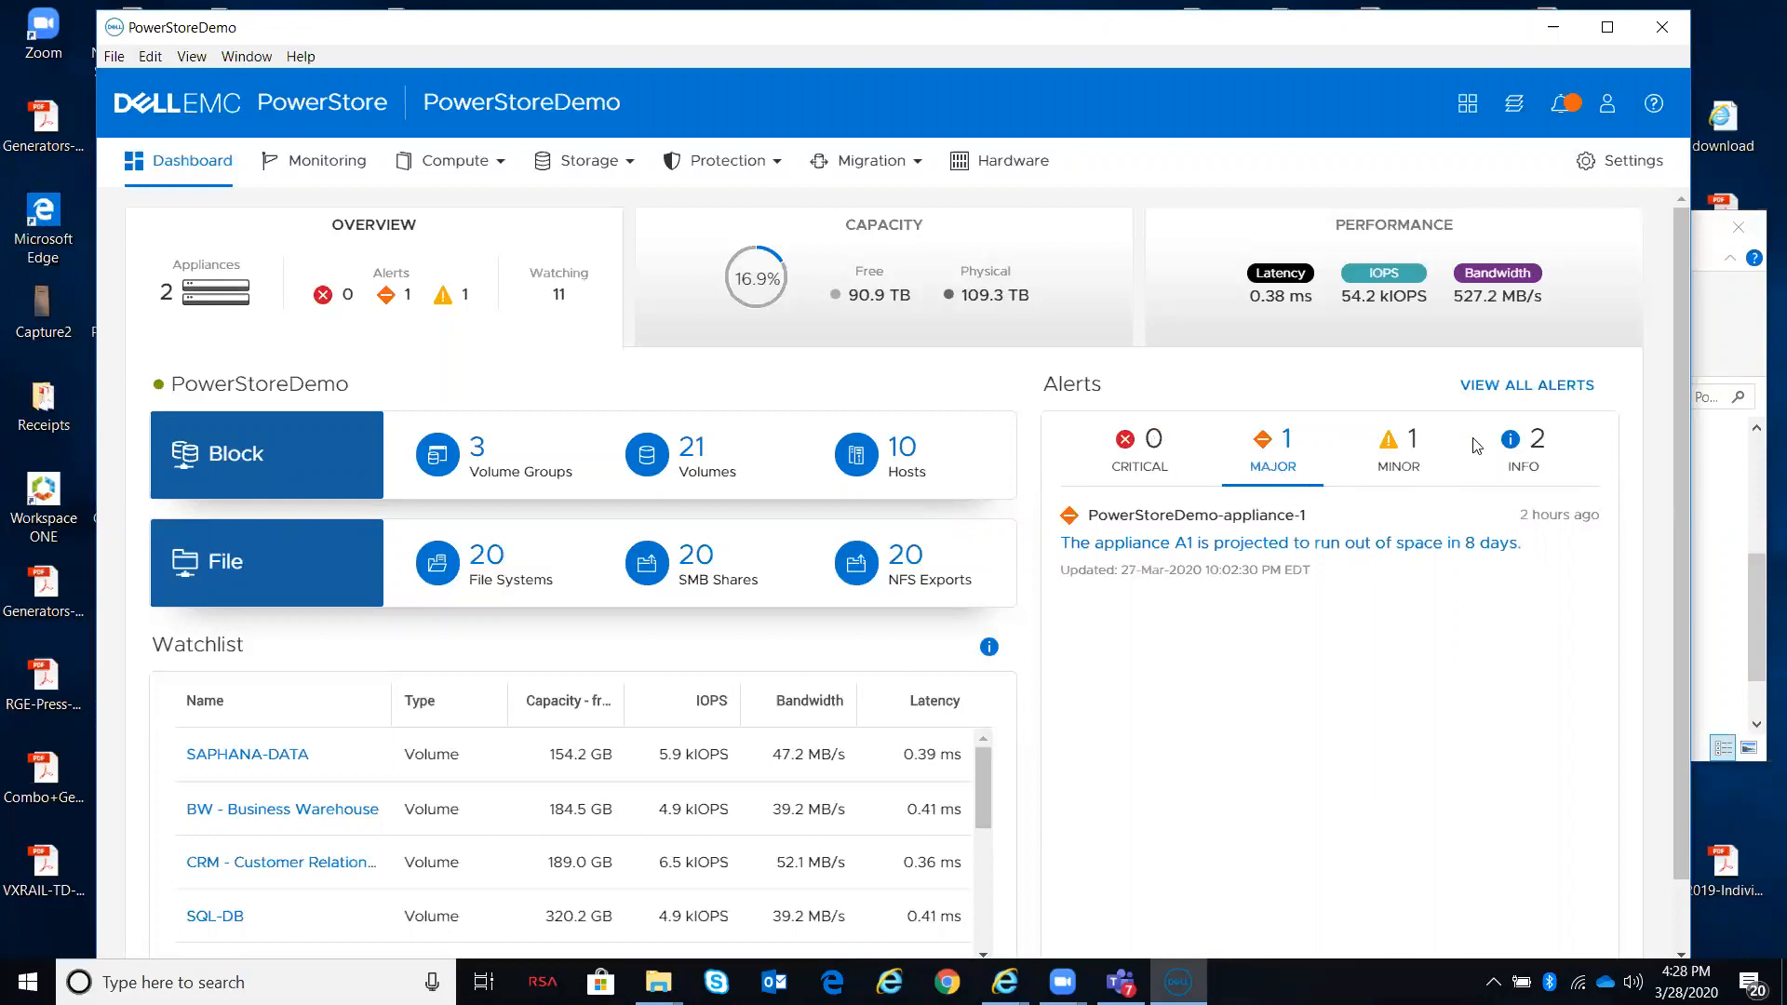
pyautogui.click(1249, 547)
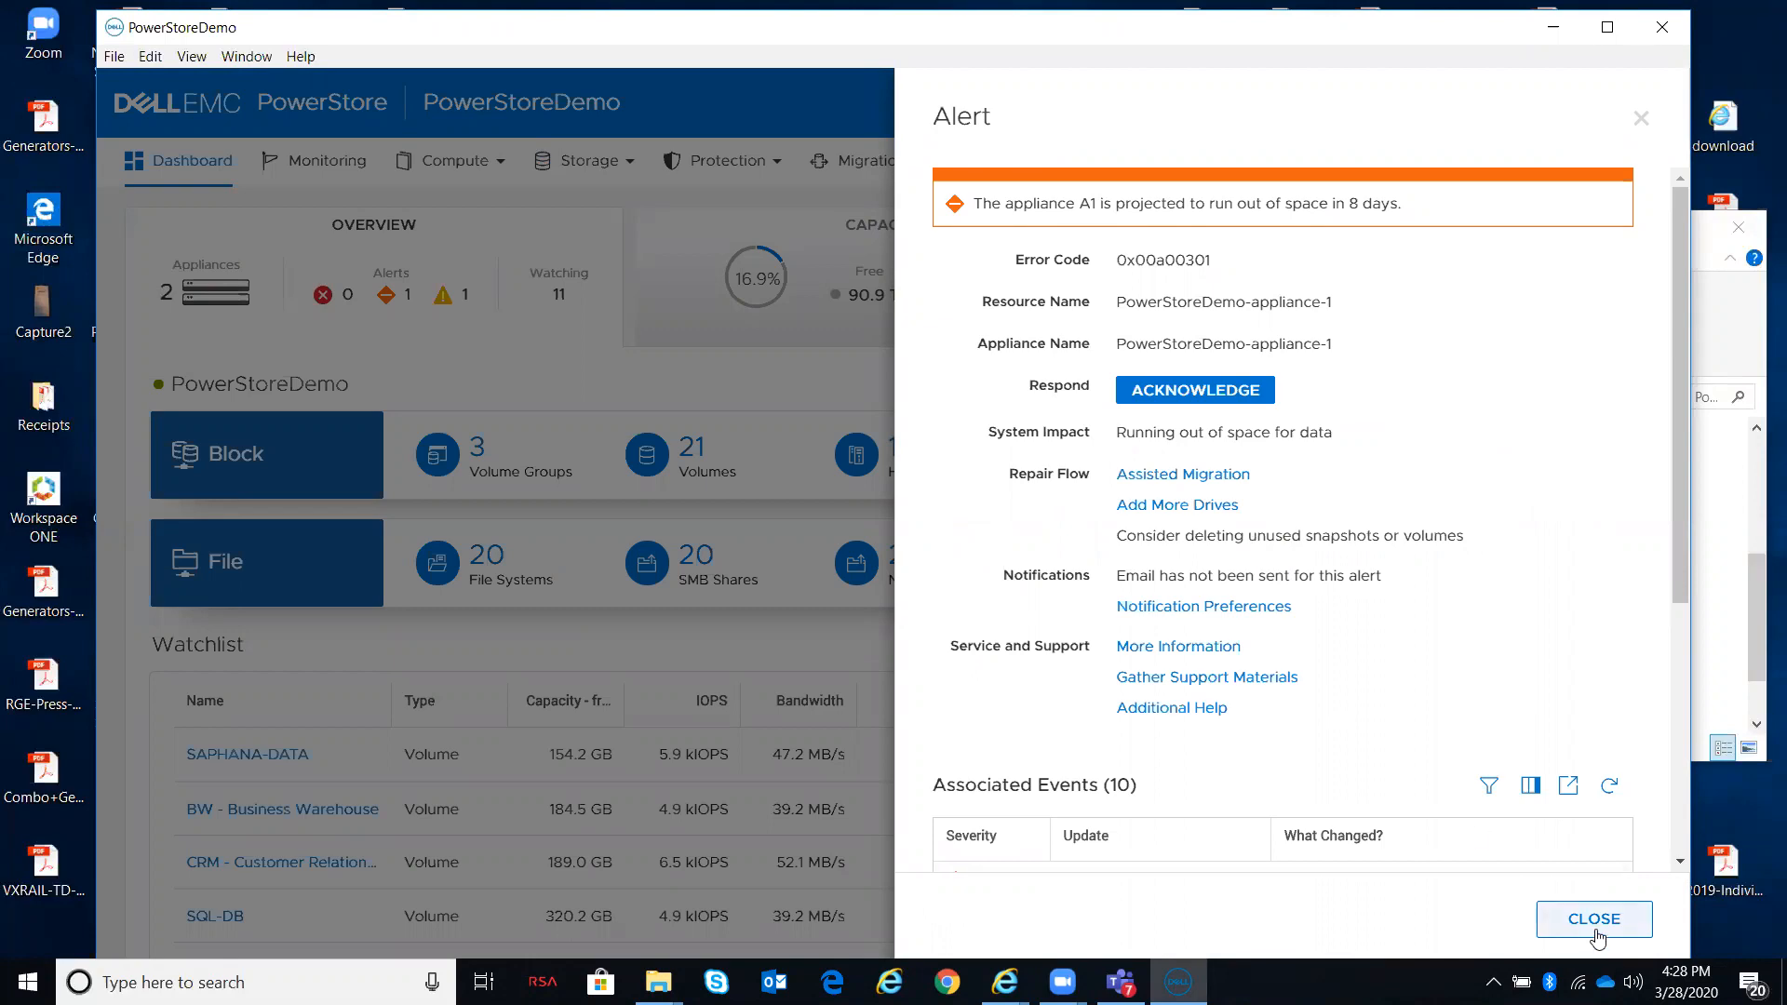
pyautogui.click(1595, 929)
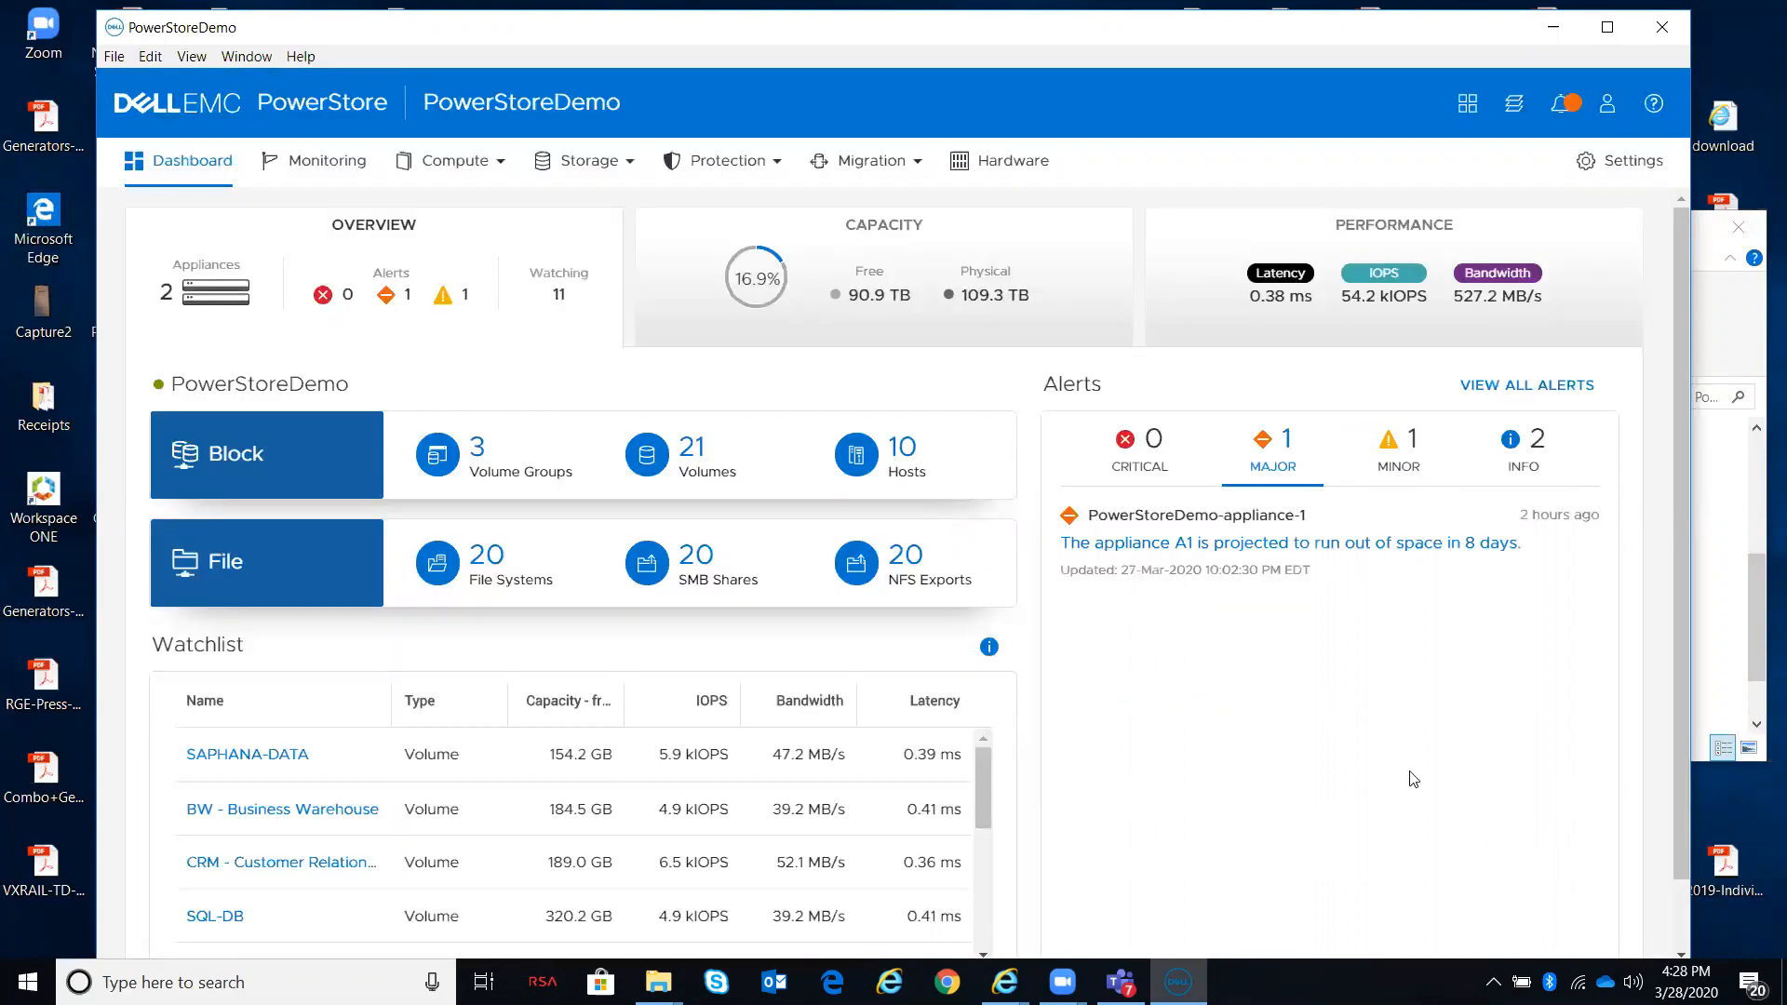
# Step: Open PowerStoreDemo-appliance-1's details from the hardware appliance list and check its alerts and notifications
pyautogui.click(999, 168)
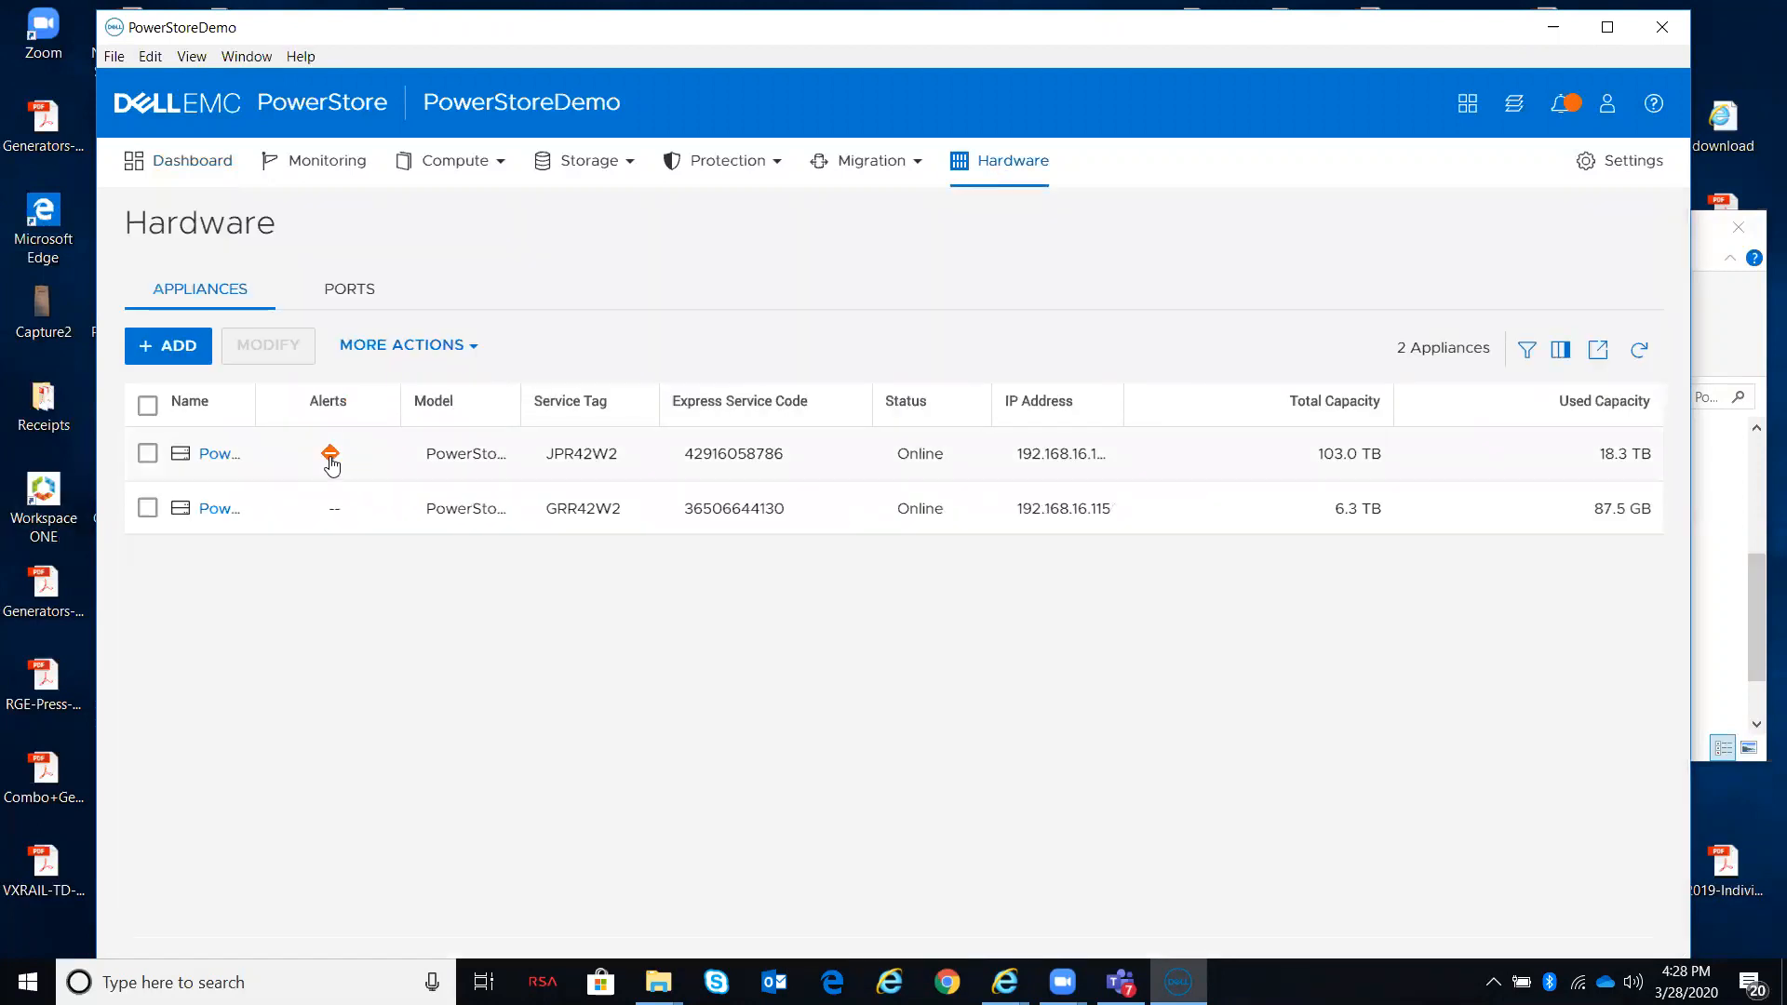
pyautogui.moveTo(333, 458)
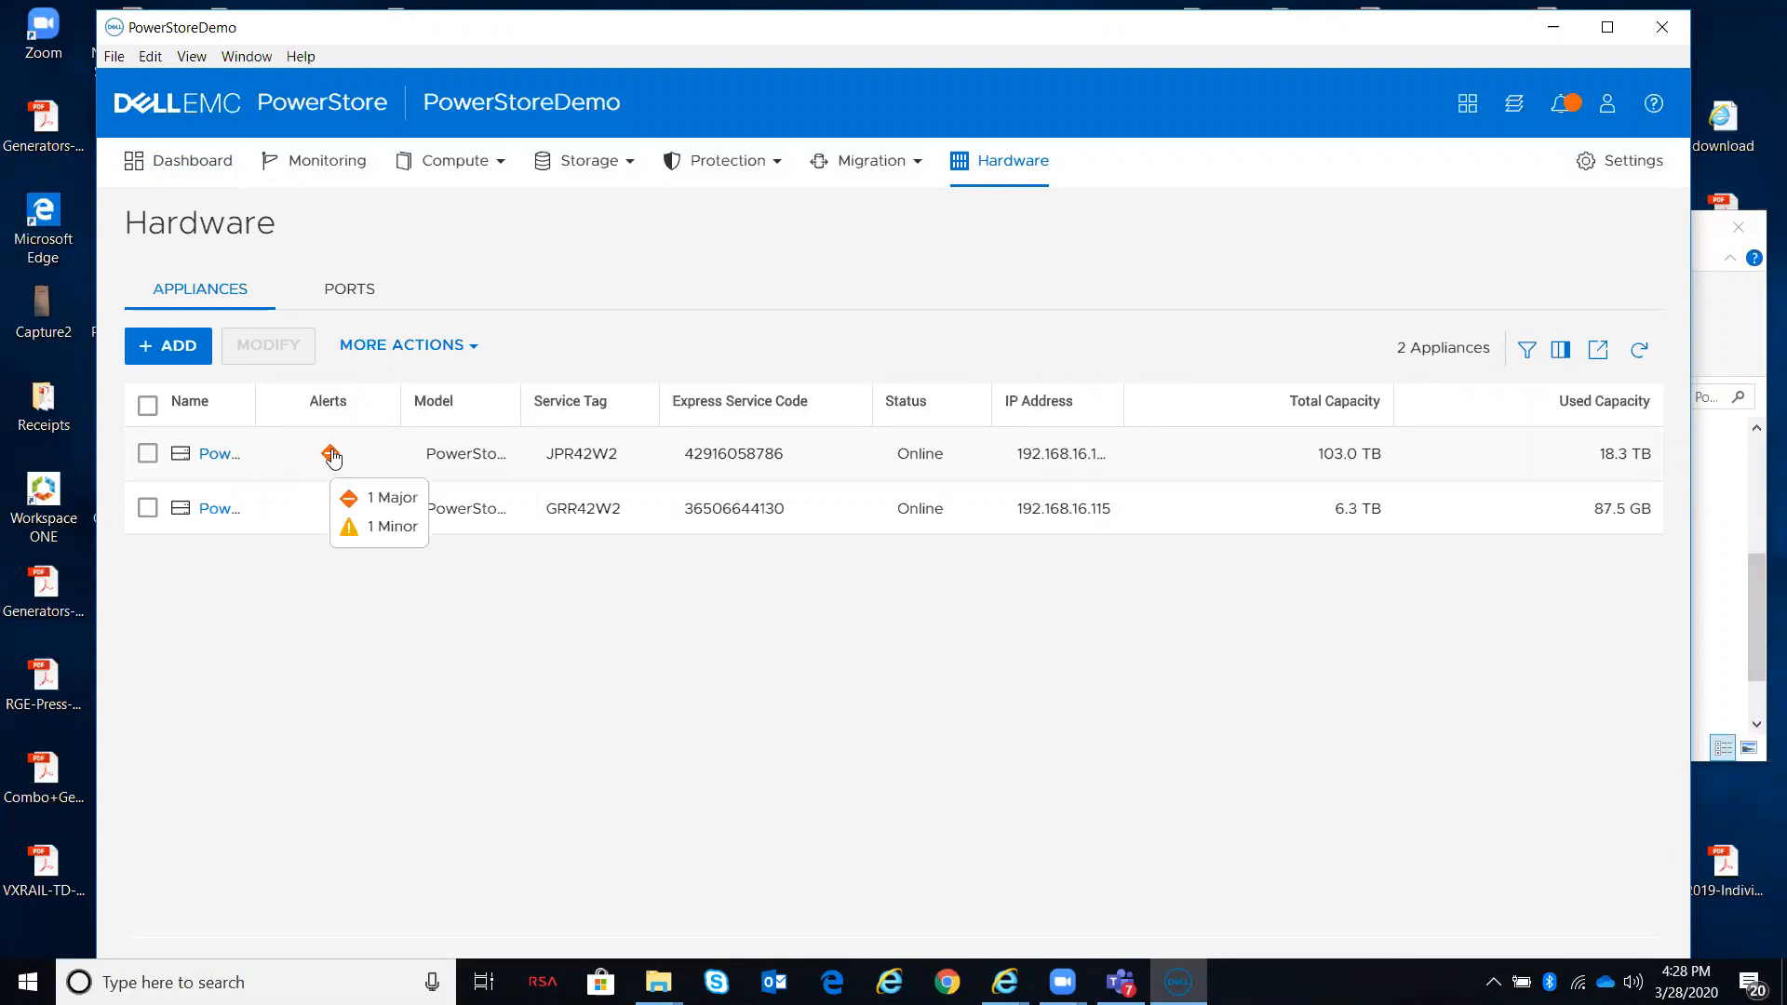
pyautogui.click(332, 455)
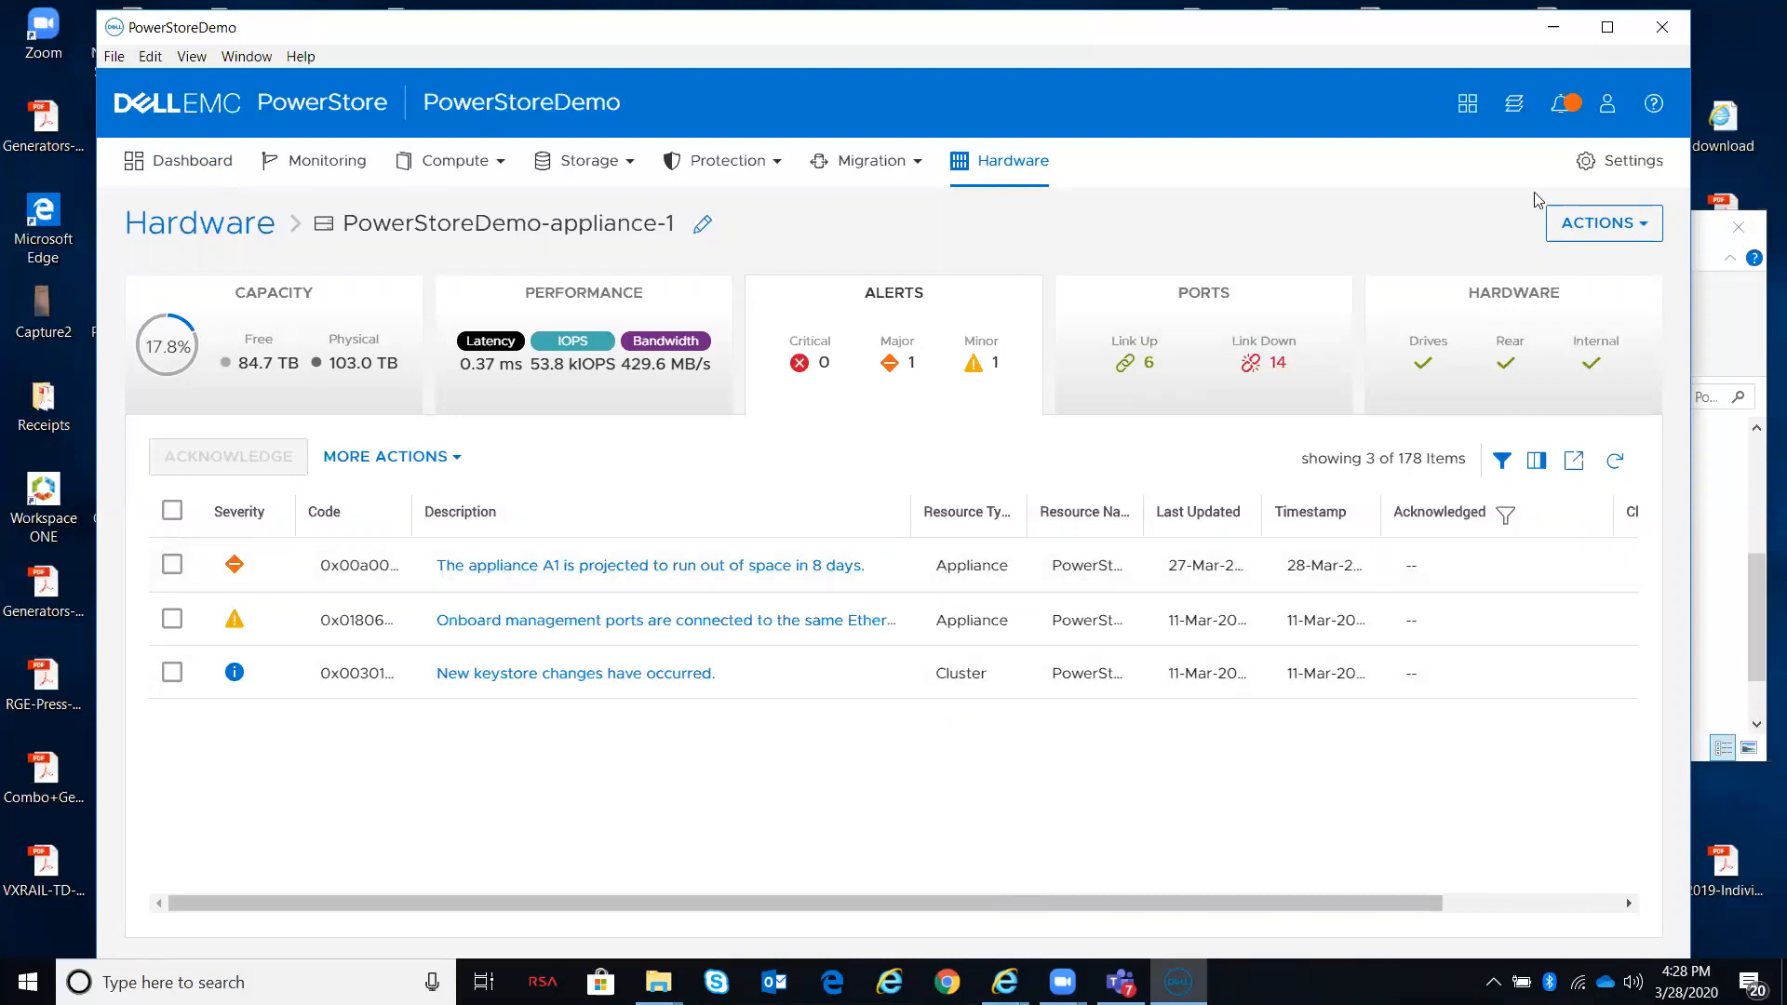
pyautogui.click(1560, 104)
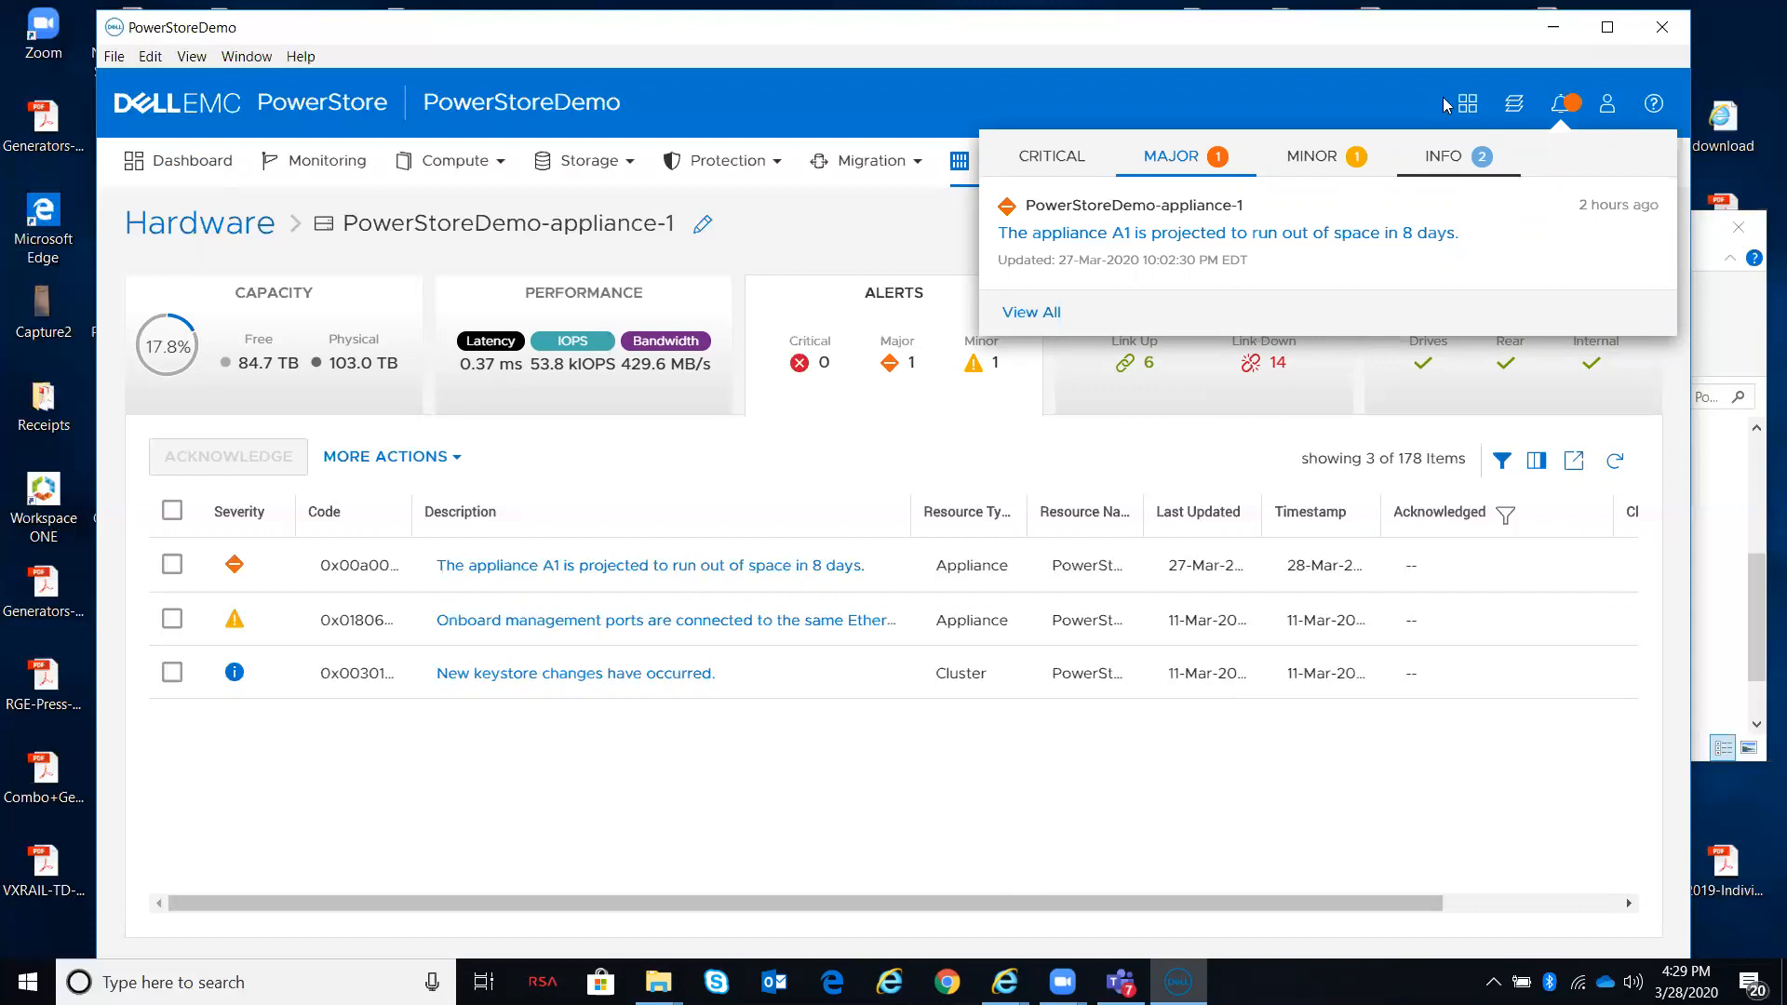
pyautogui.click(1184, 113)
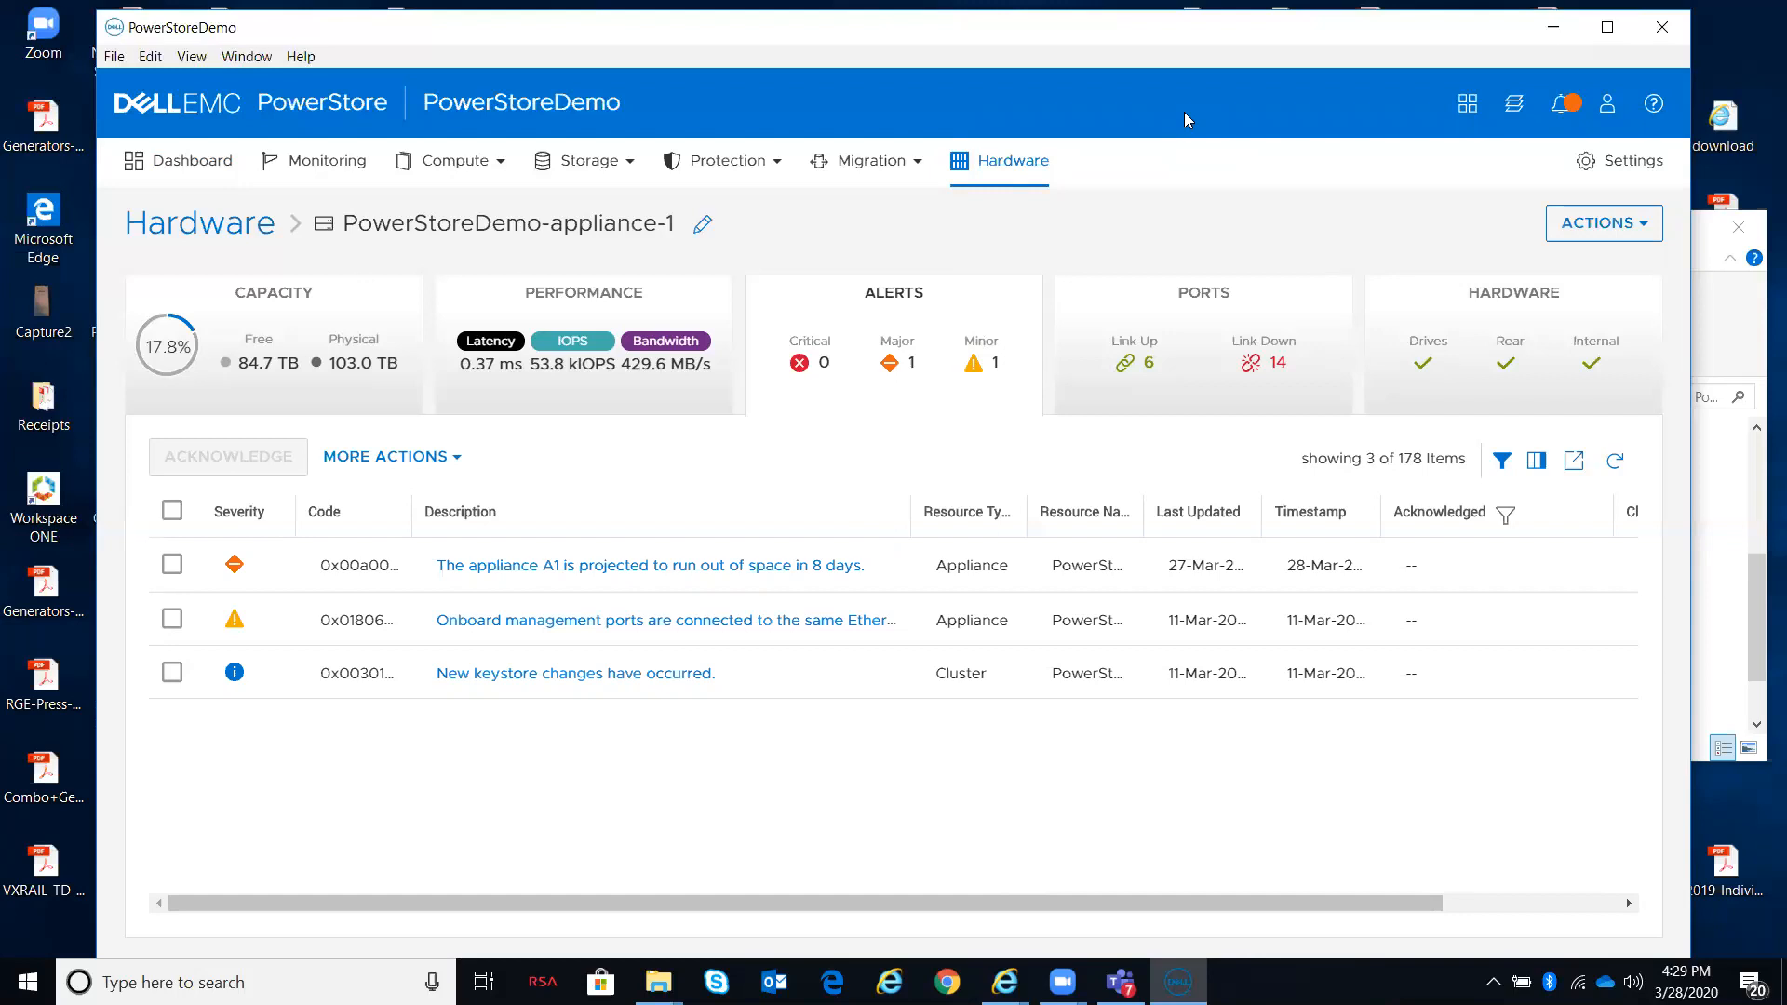
# Step: View the first appliance's capacity and historical usage, then return to the hardware appliance list
pyautogui.click(304, 386)
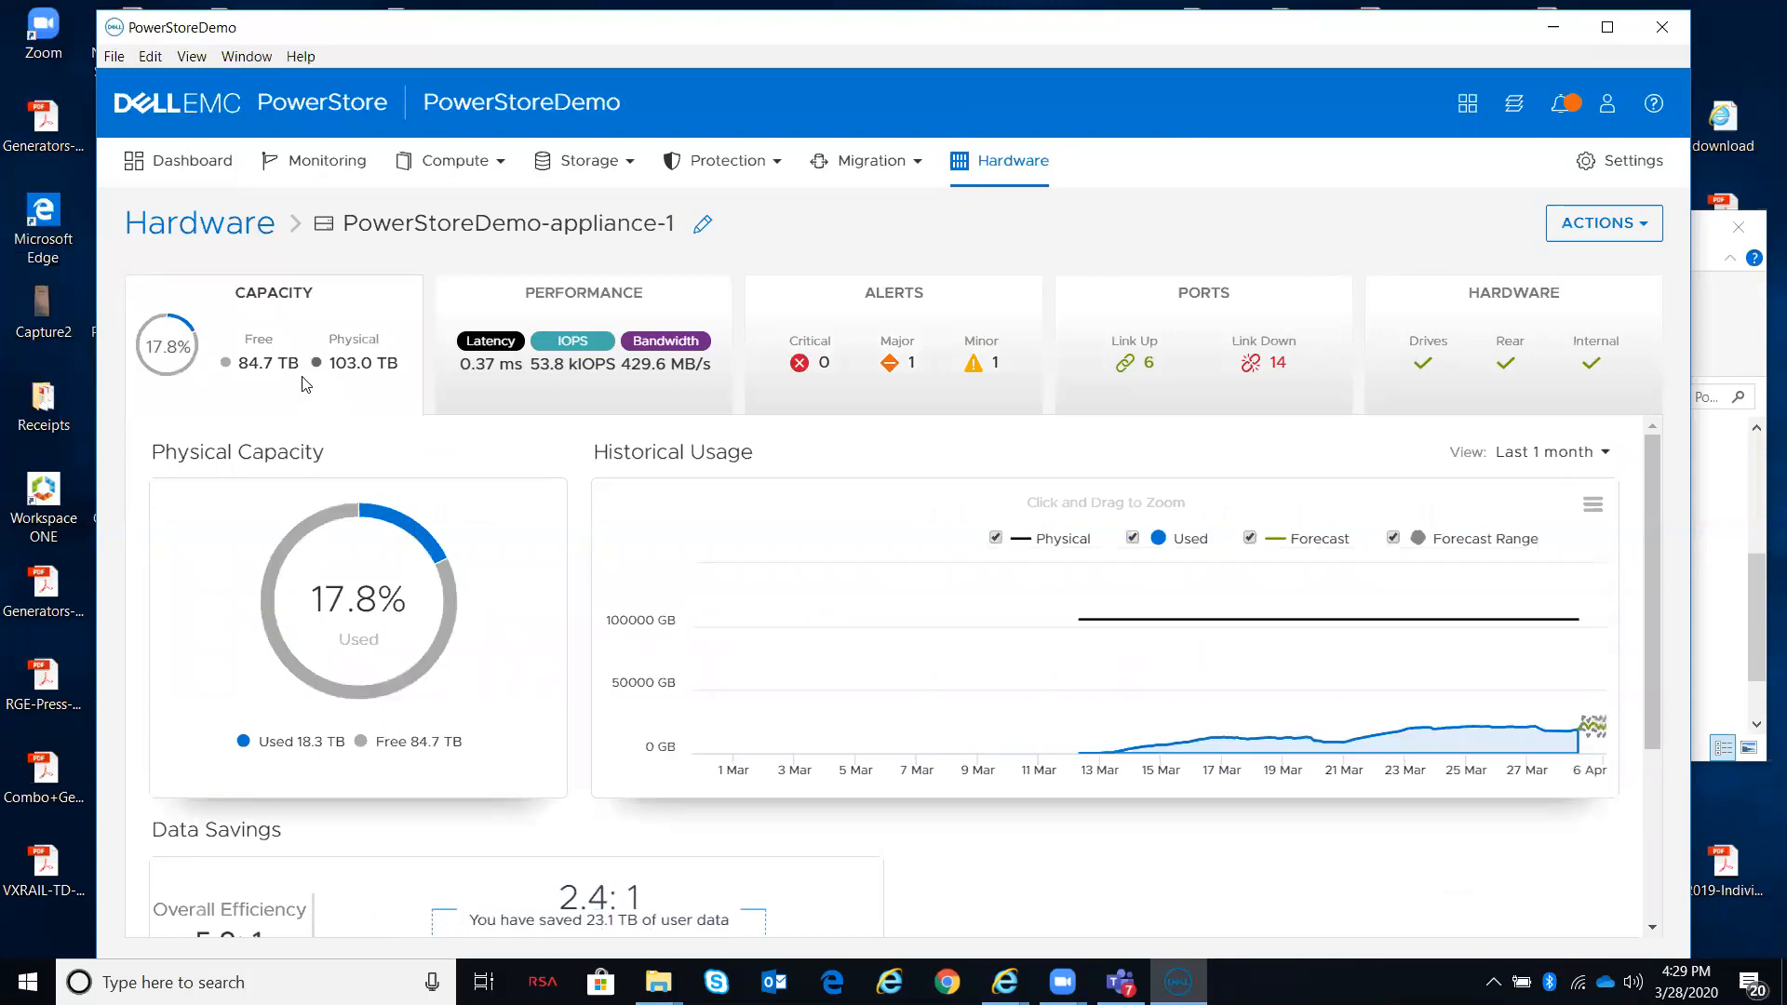
pyautogui.moveTo(343, 546)
pyautogui.click(1023, 172)
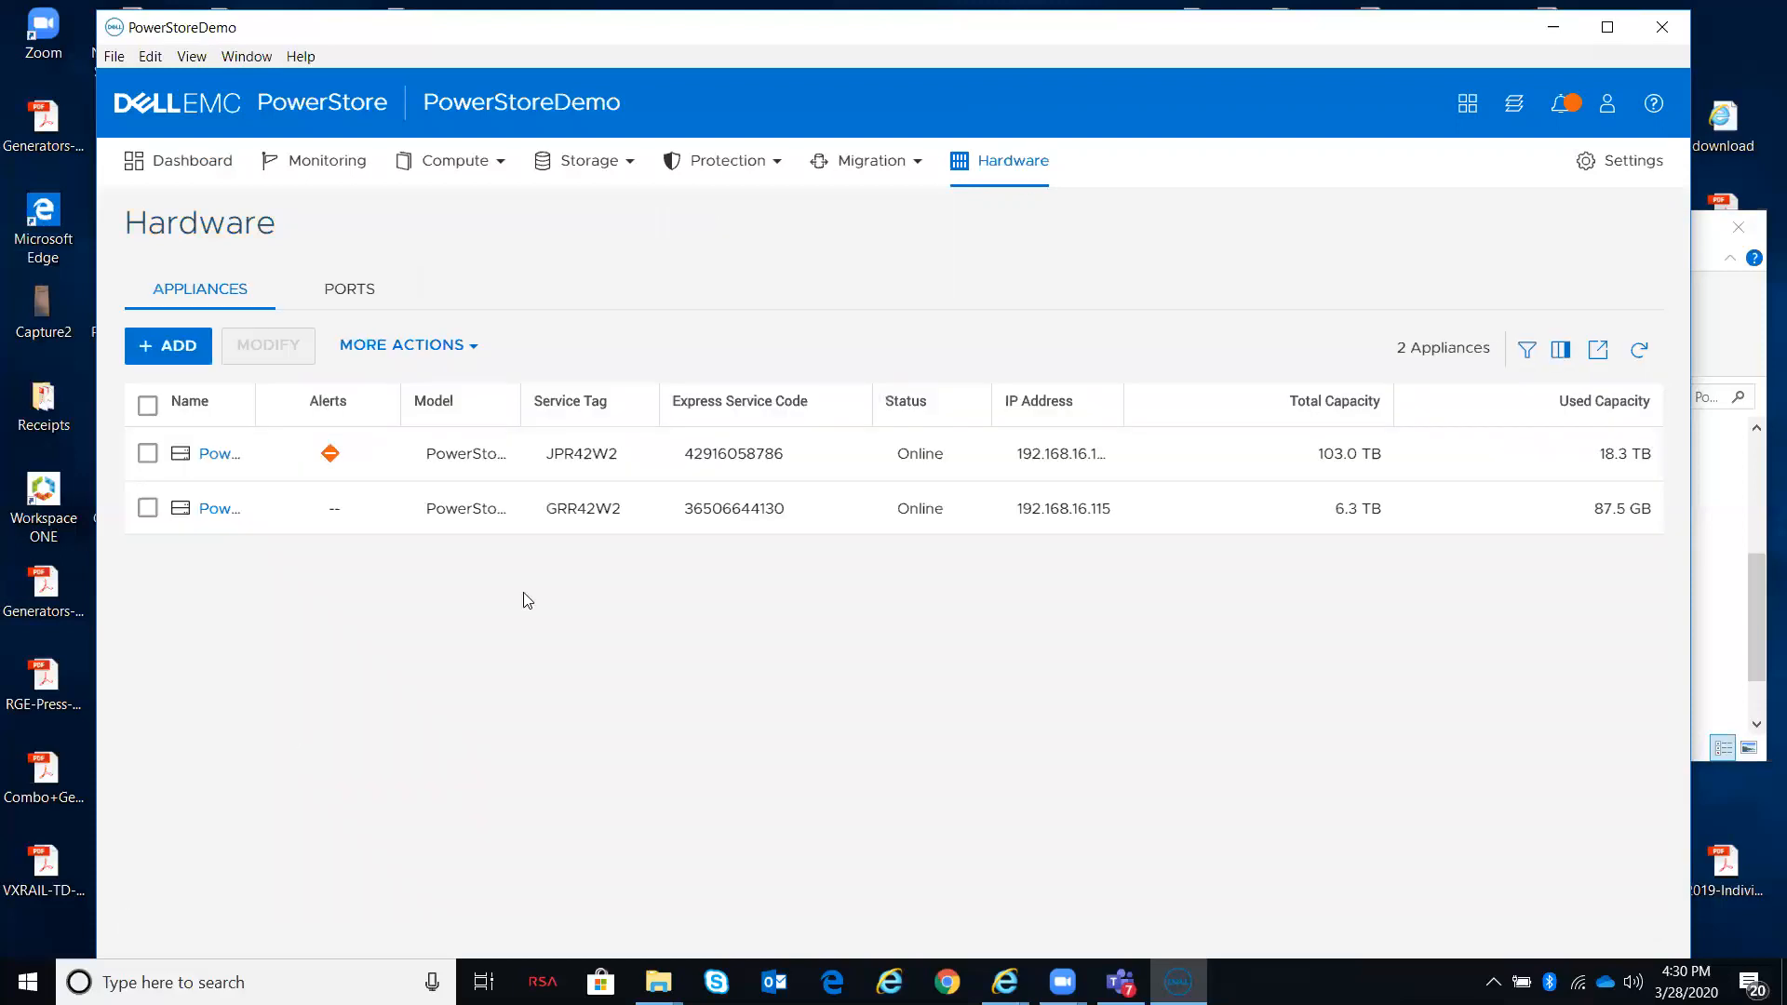
# Step: Widen the appliance Name column and open PowerStoreDemo-appliance-2's capacity details
pyautogui.moveTo(255, 402); pyautogui.dragTo(514, 411)
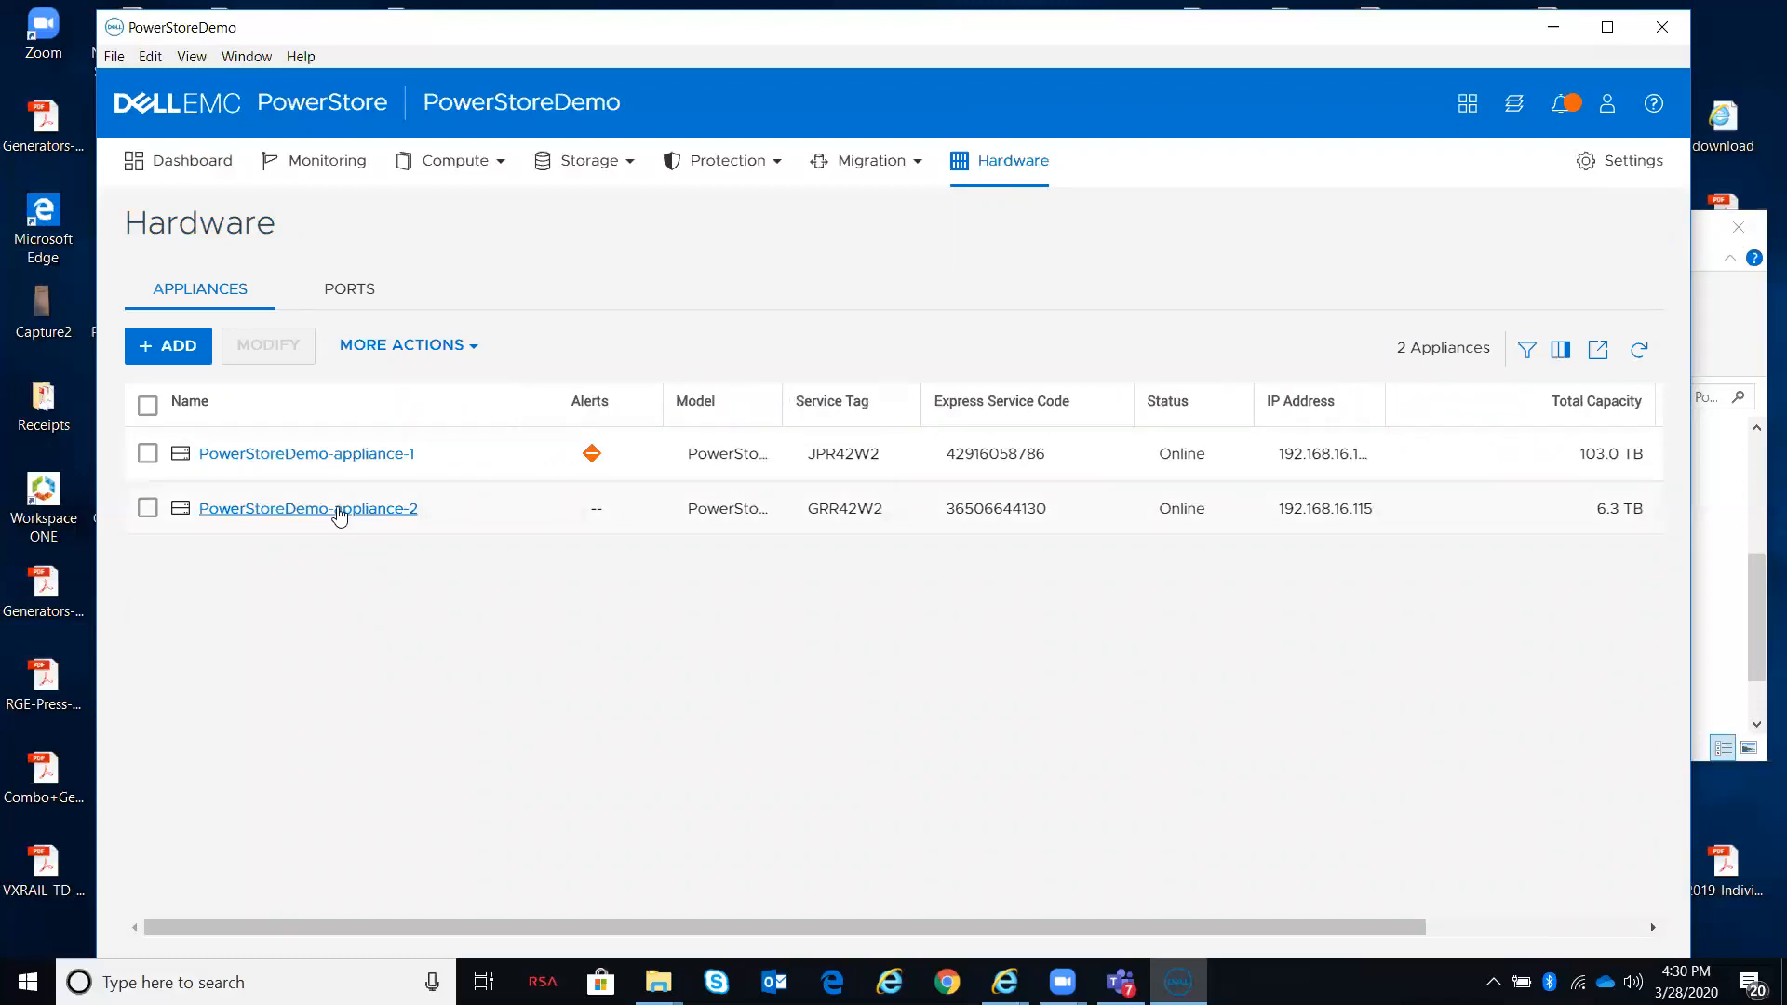
pyautogui.click(339, 510)
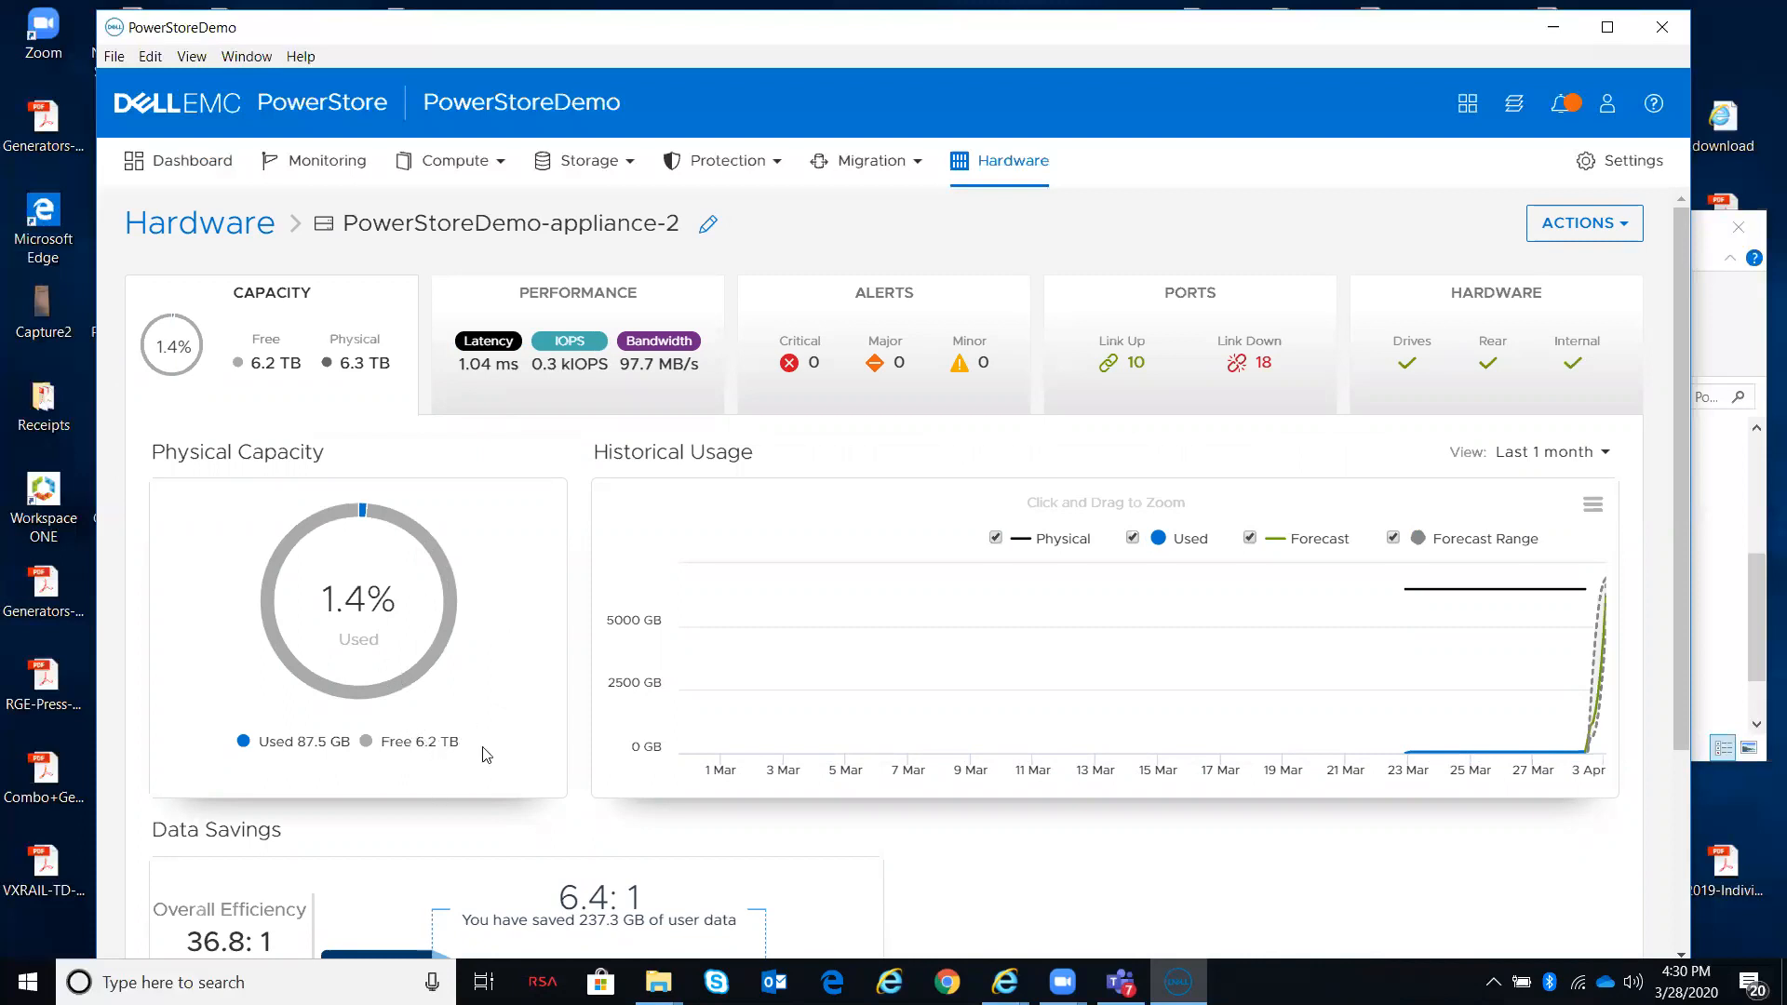
pyautogui.moveTo(480, 761)
# Step: Open the Volumes list and bring its Appliance column into view
pyautogui.click(626, 168)
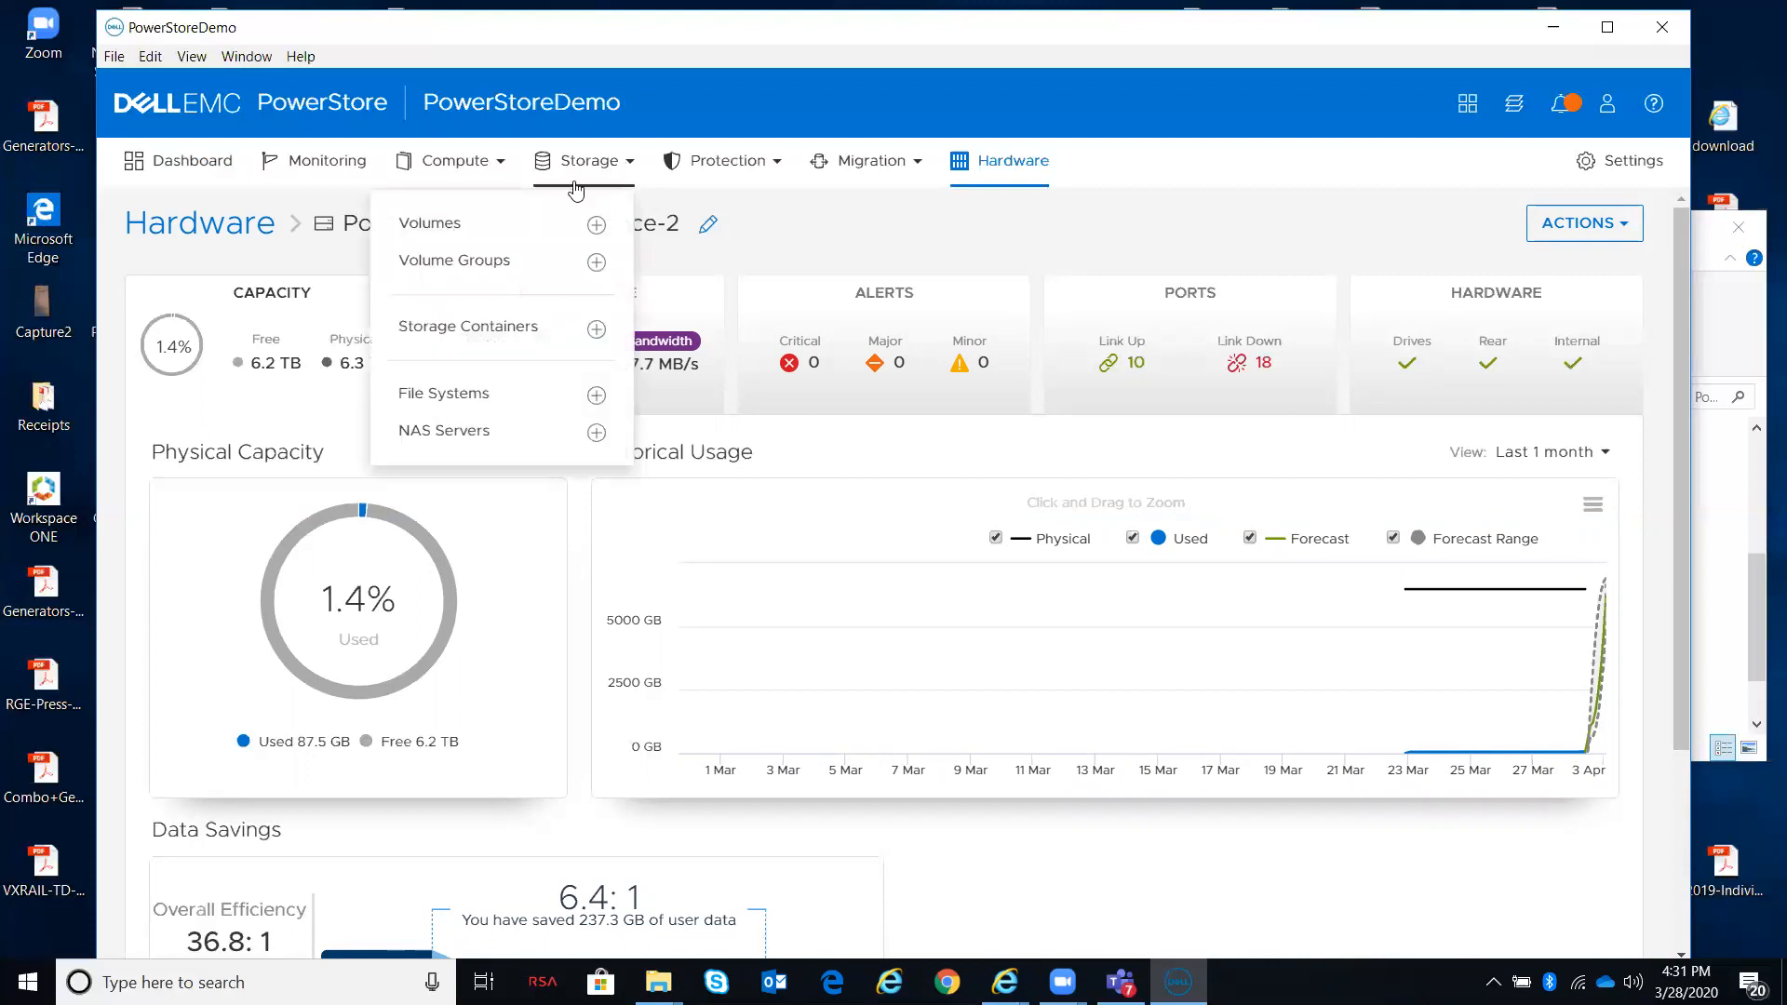
pyautogui.click(500, 229)
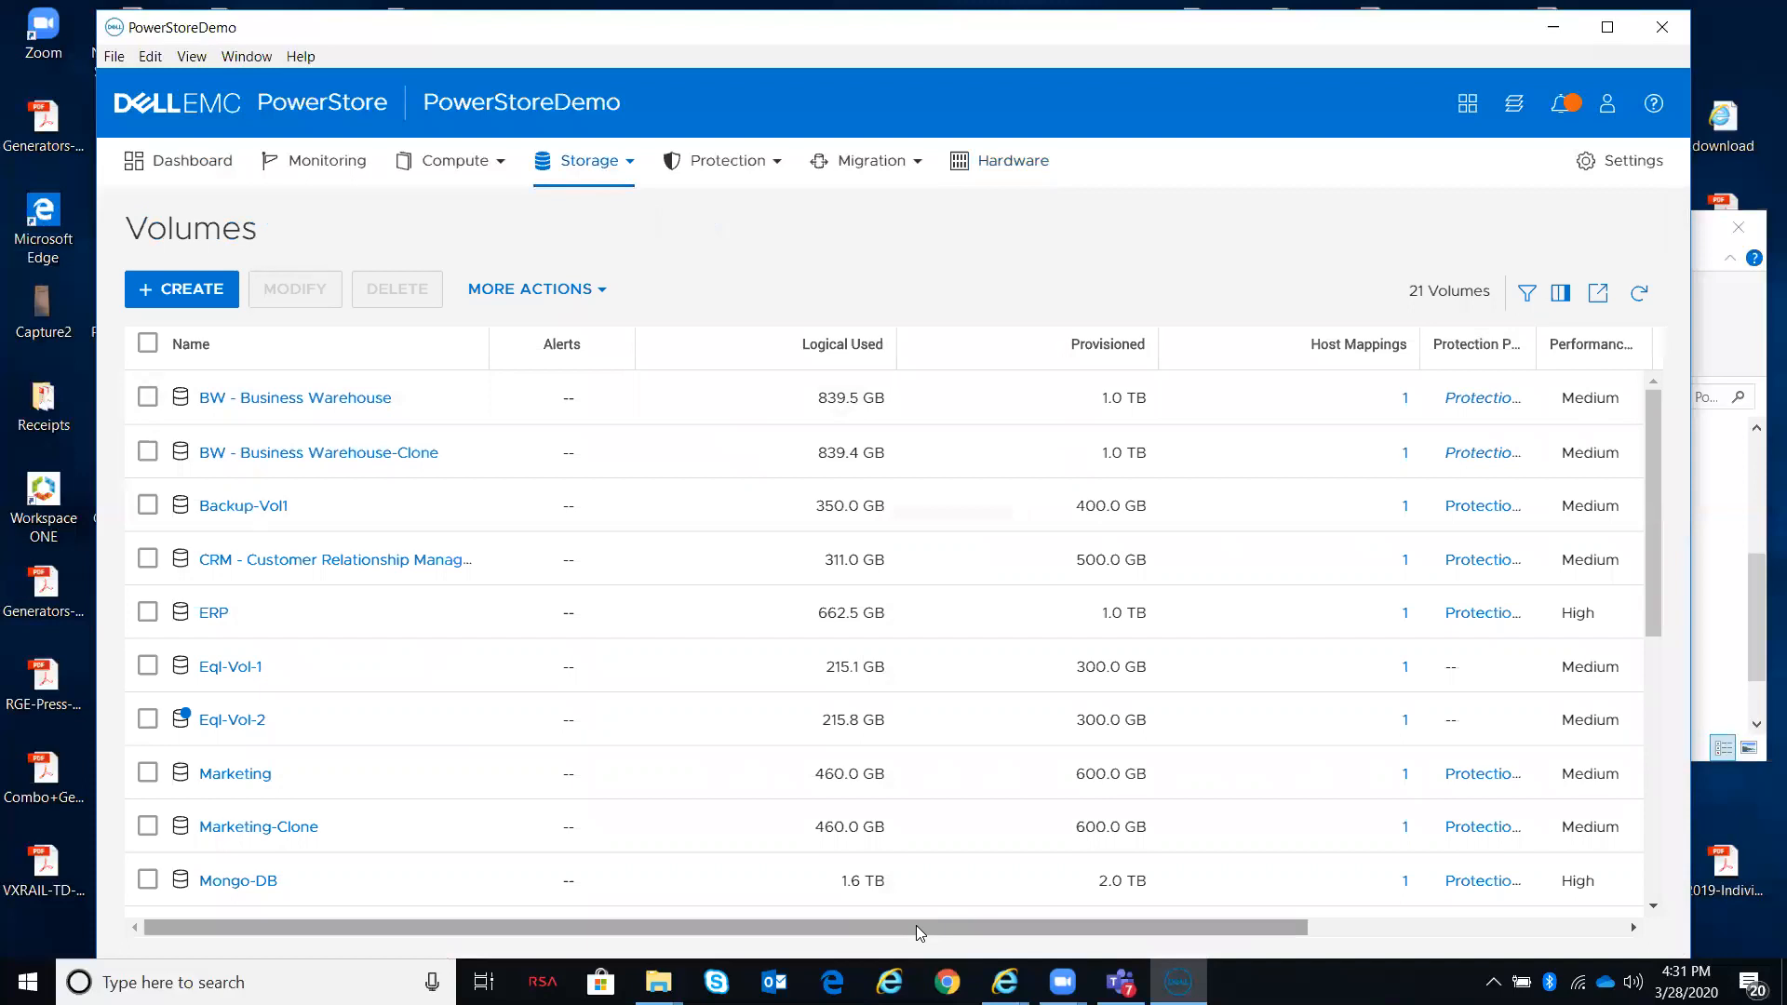
pyautogui.moveTo(916, 925); pyautogui.dragTo(1237, 915)
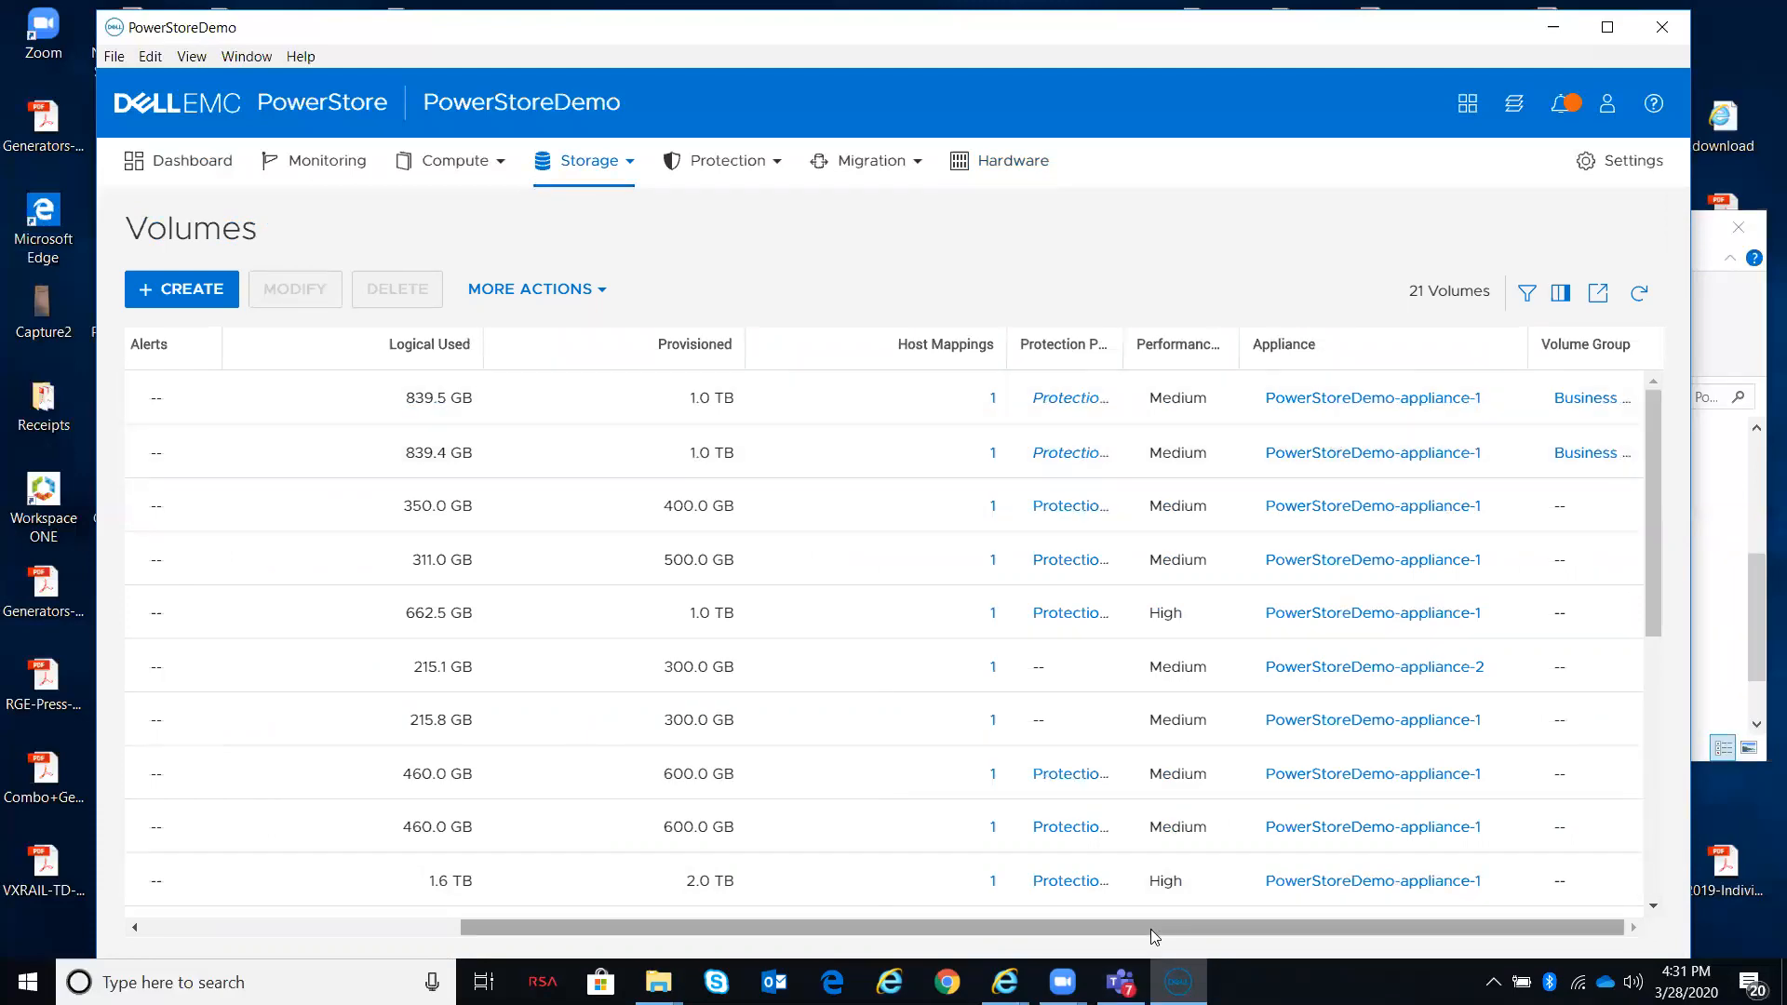
pyautogui.moveTo(1150, 929); pyautogui.dragTo(1377, 867)
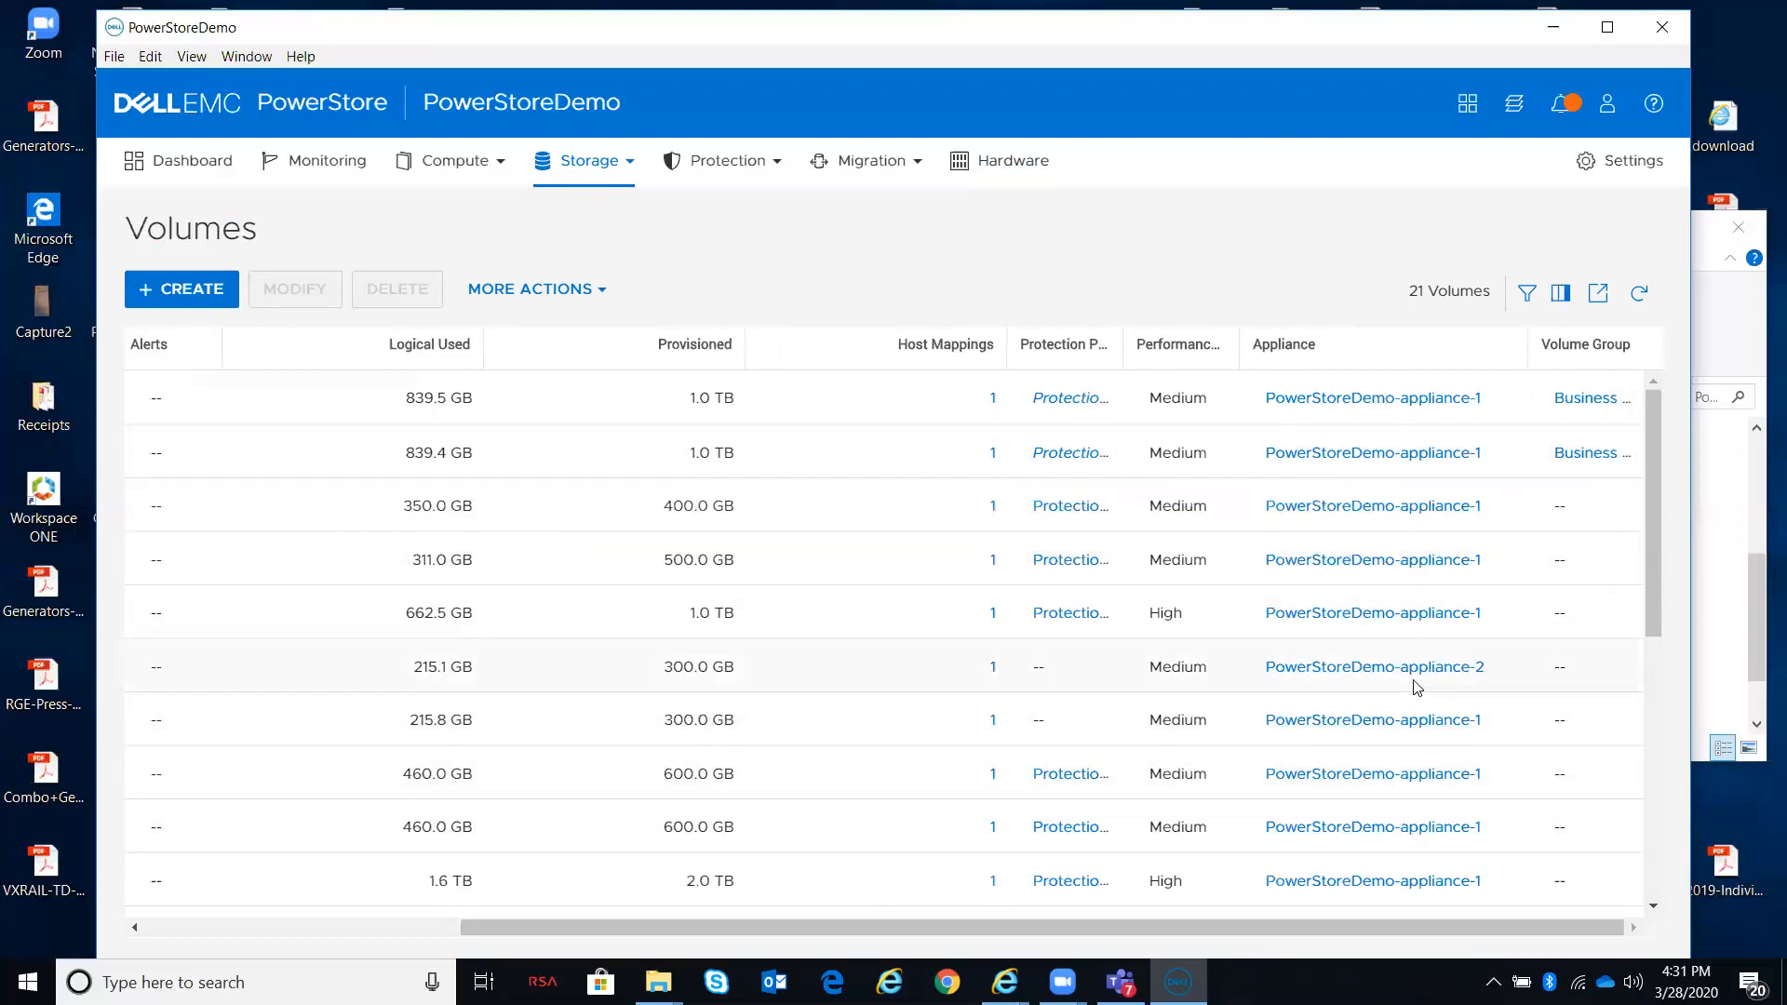
# Step: Filter the volumes by Appliance to show only PowerStoreDemo-appliance-1
pyautogui.click(1526, 300)
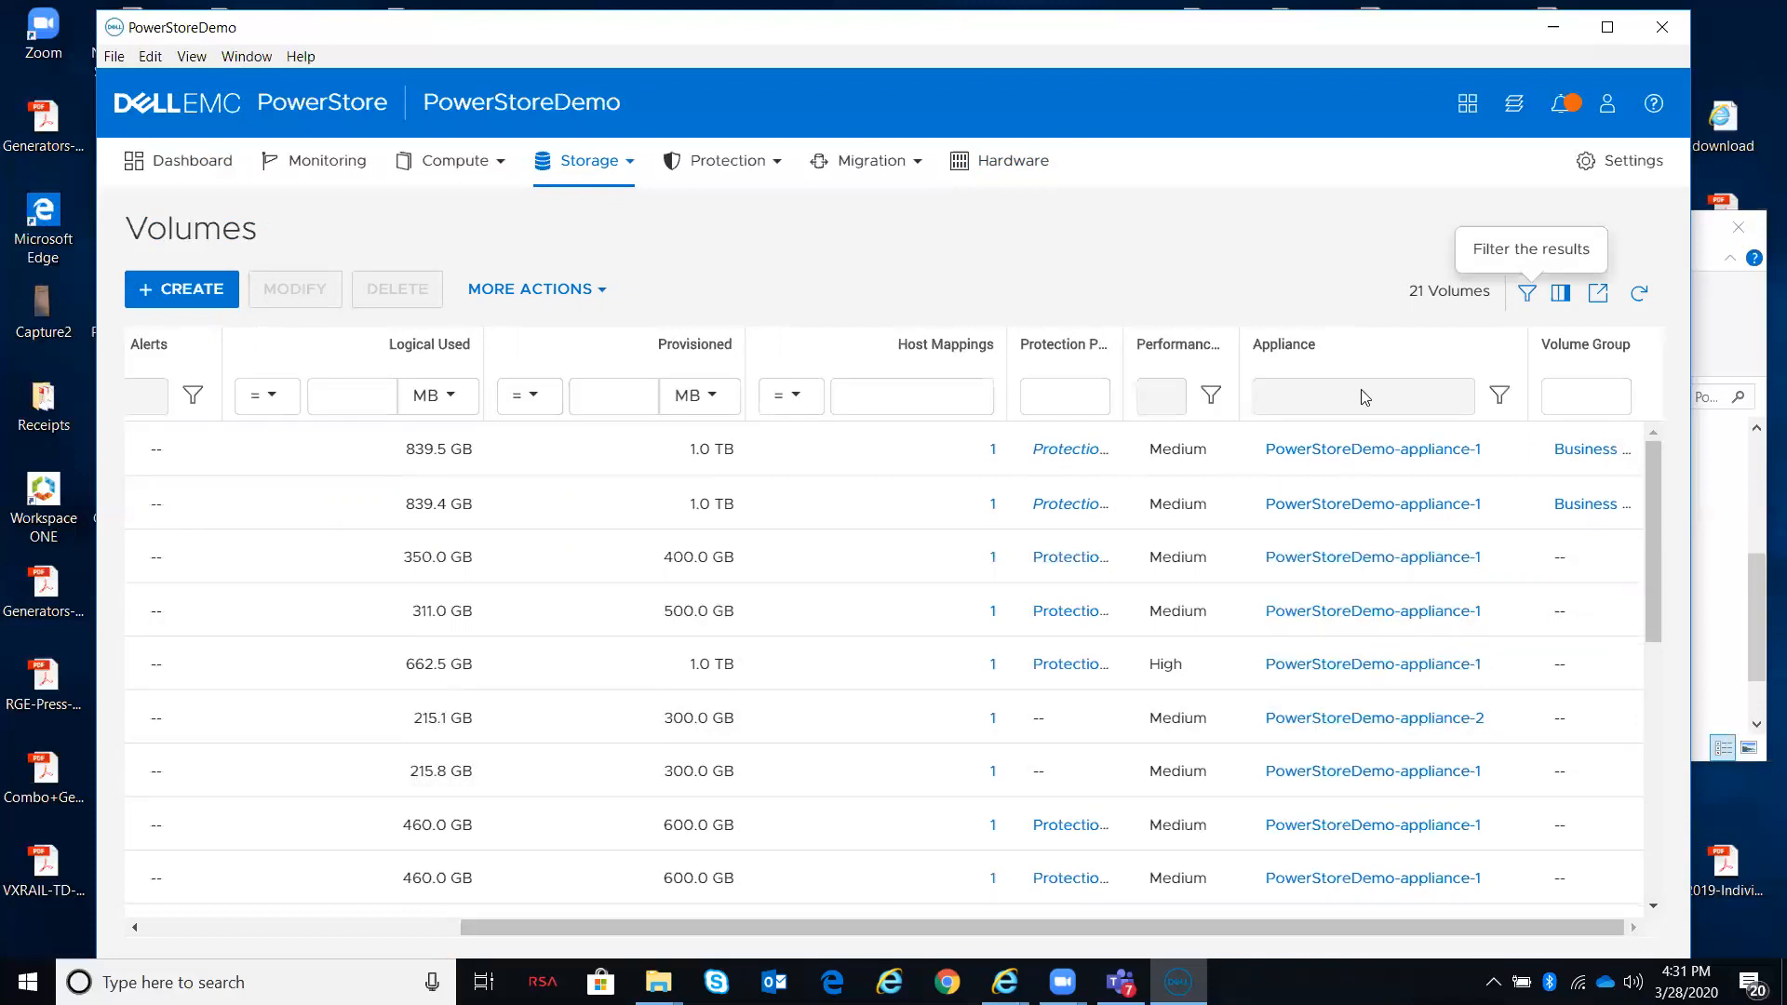
pyautogui.click(1498, 398)
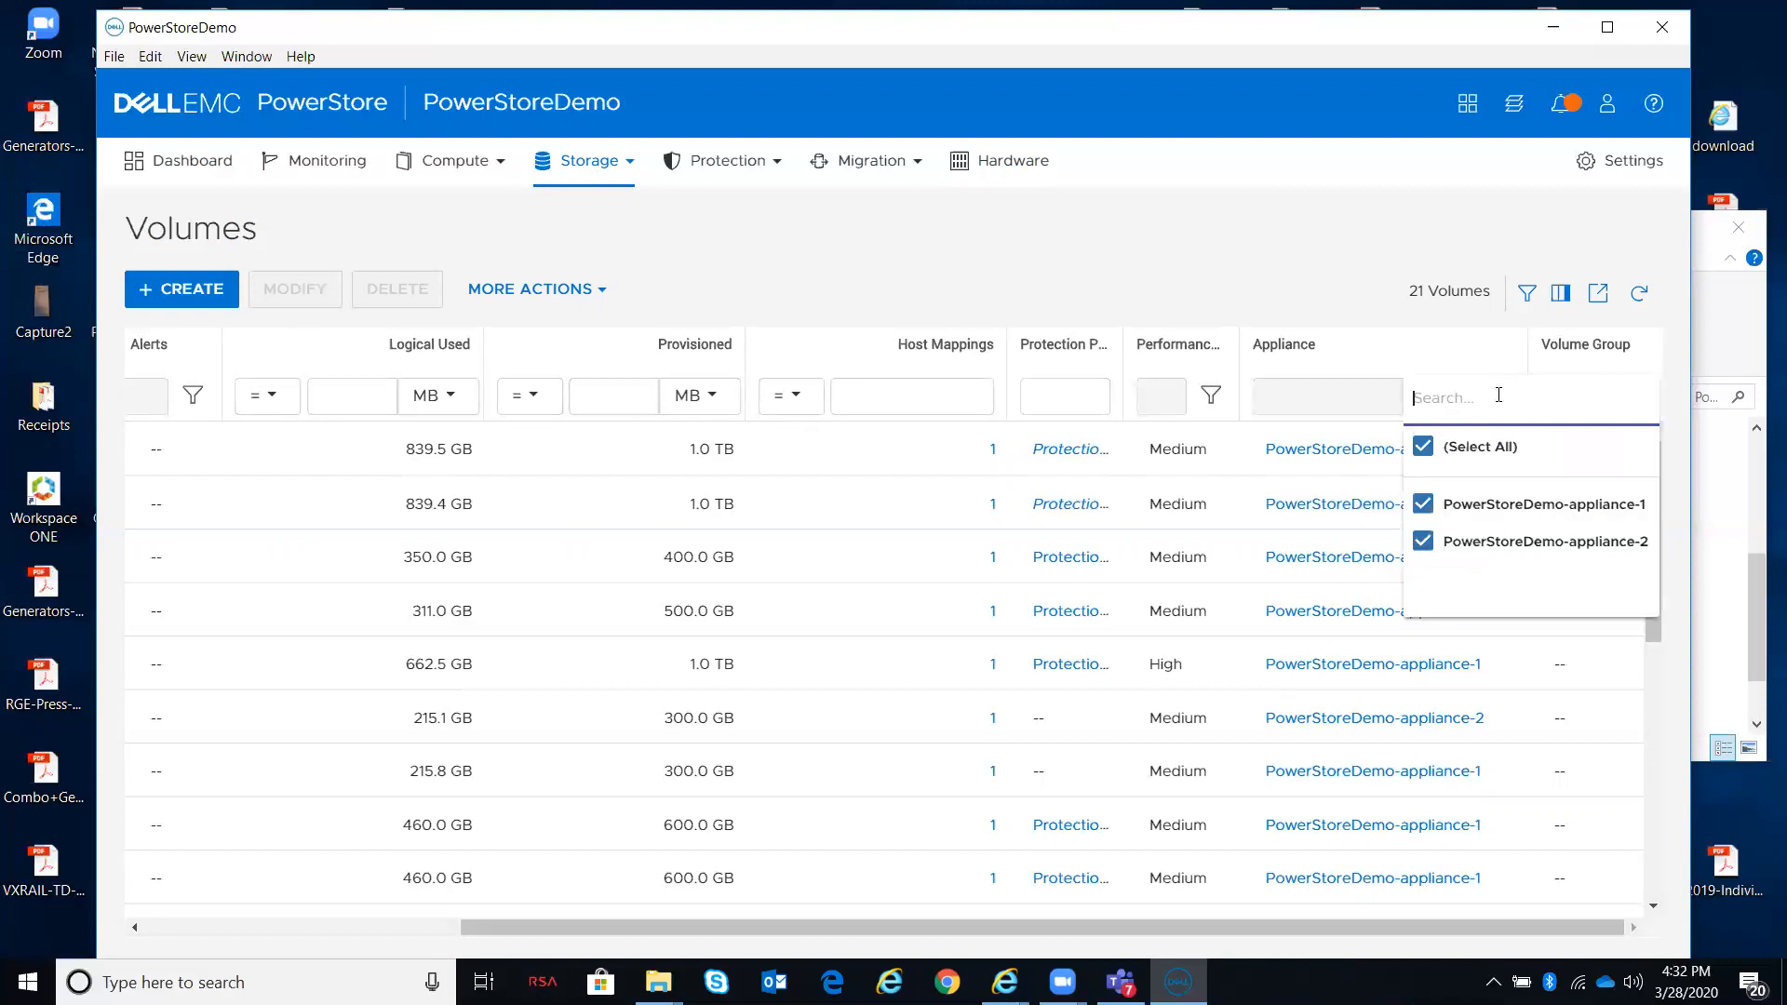
pyautogui.click(1423, 447)
pyautogui.click(1422, 504)
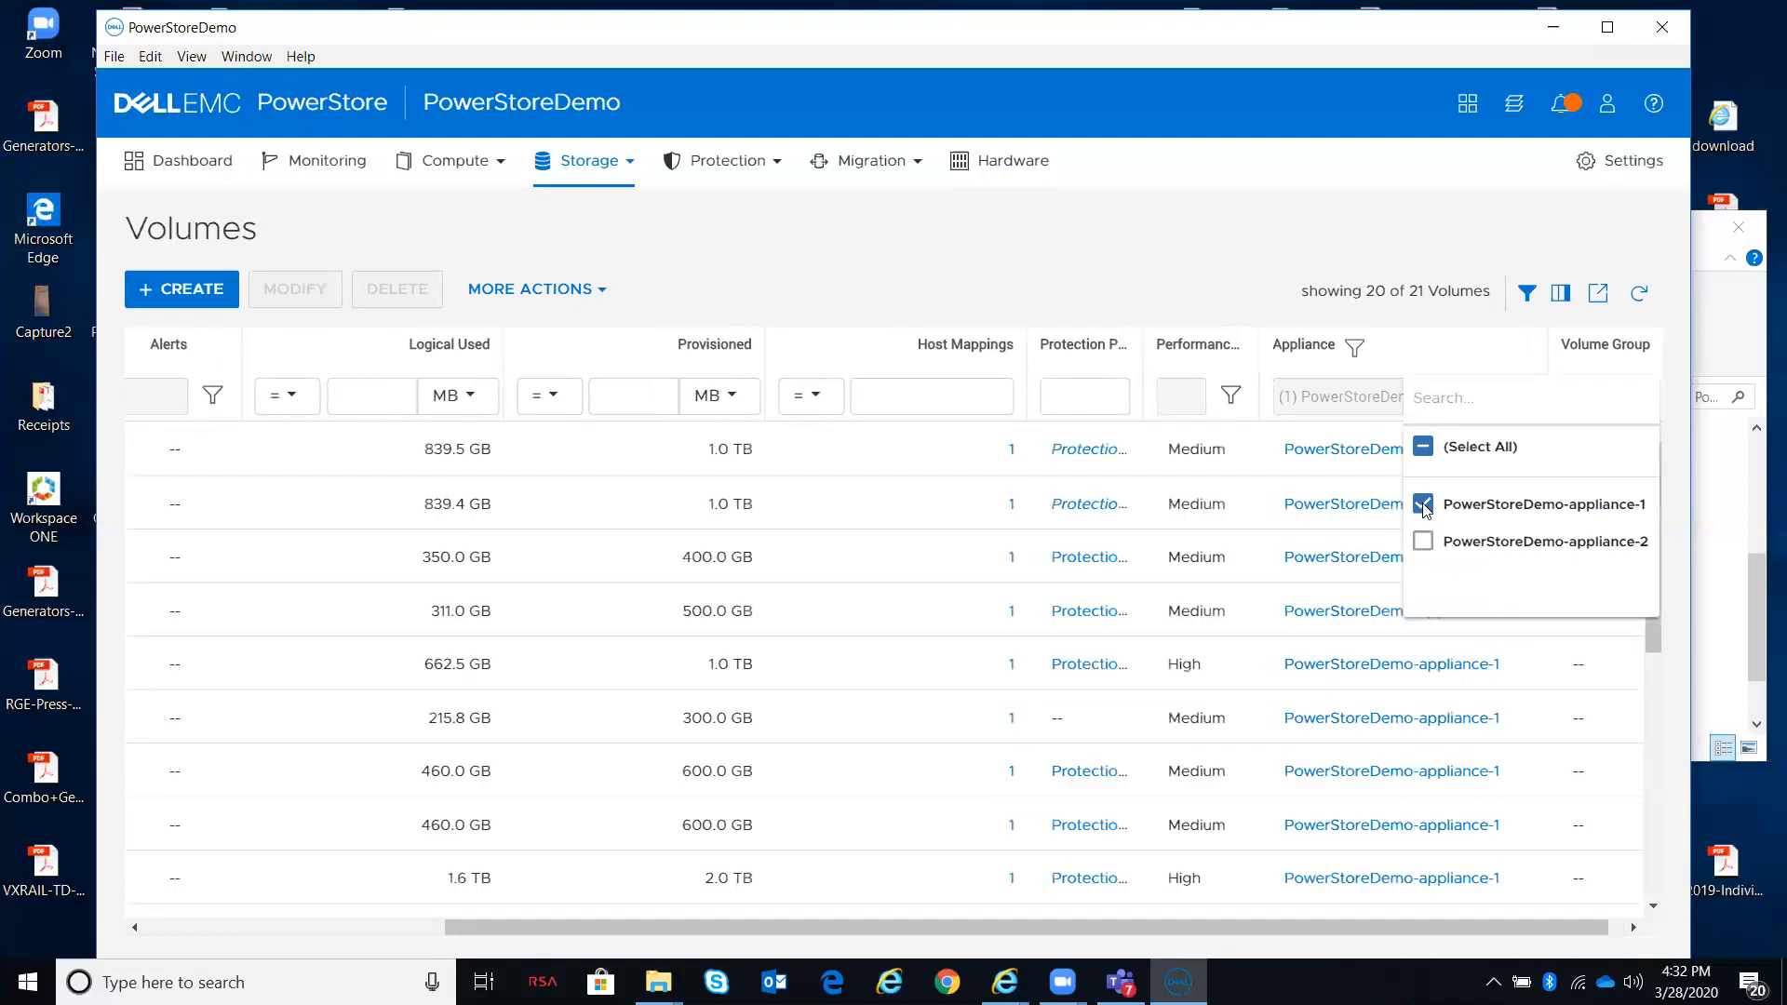
pyautogui.click(1076, 187)
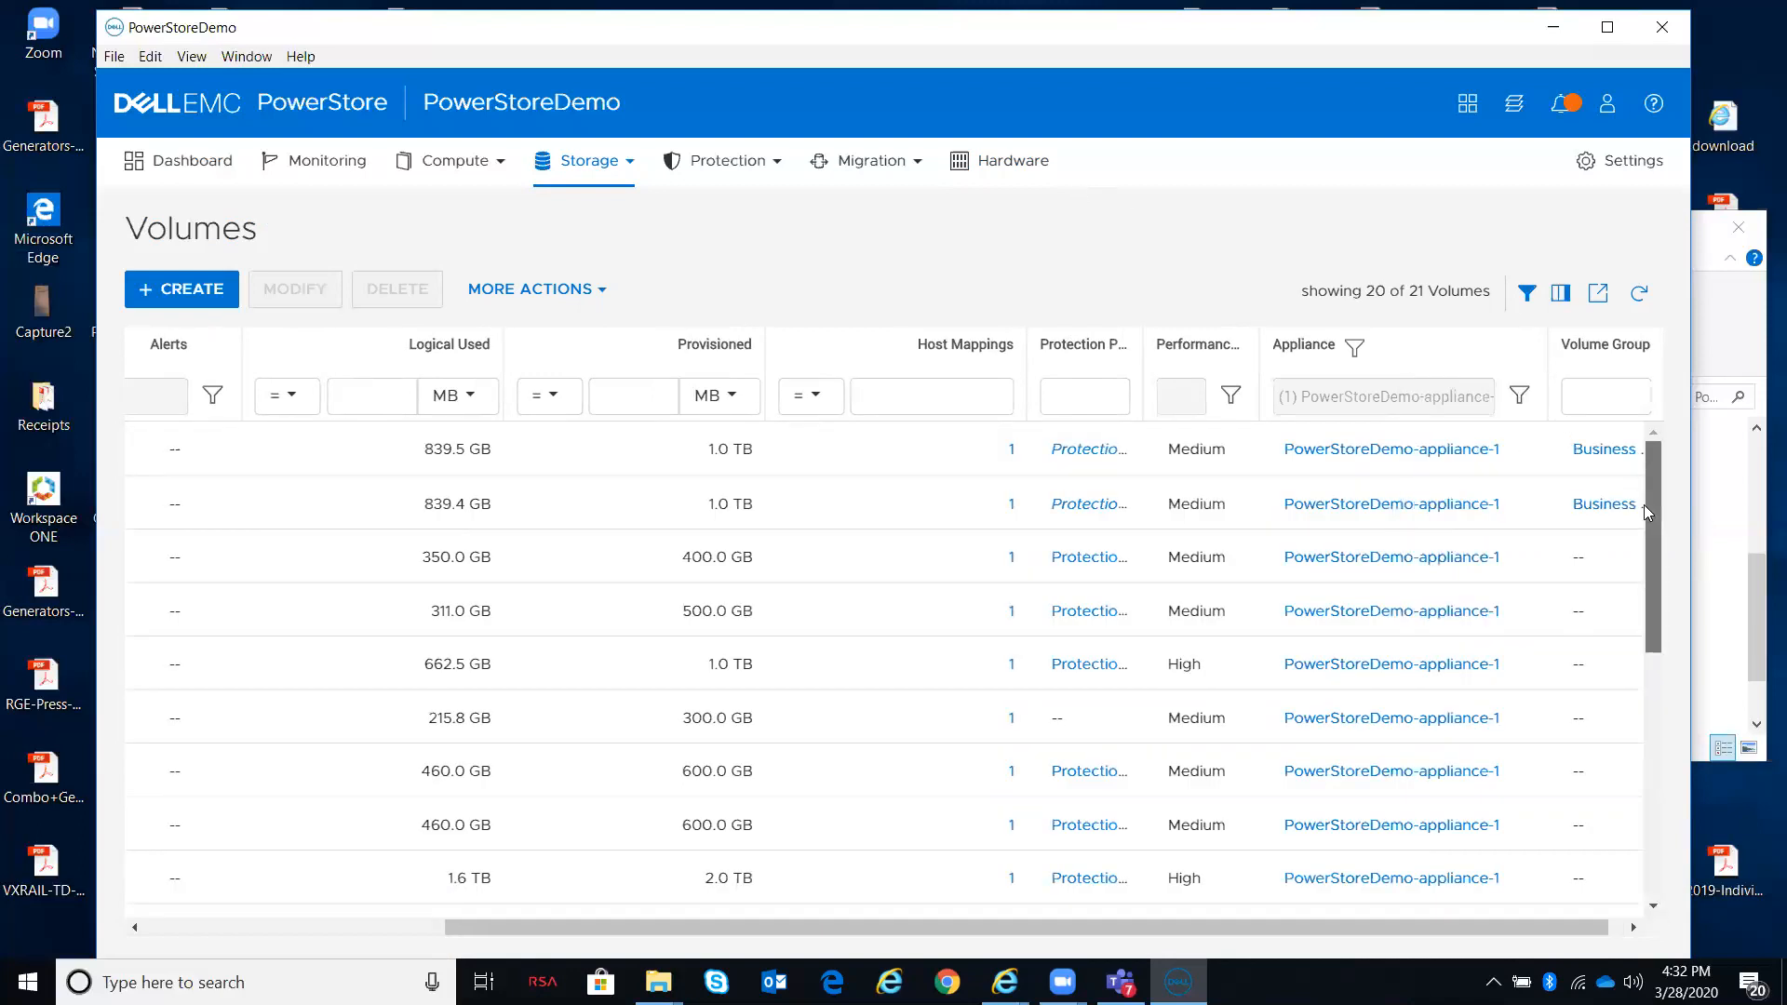
# Step: Sort the filtered volumes by Logical Used in descending order
pyautogui.scroll(-6, 1643, 504)
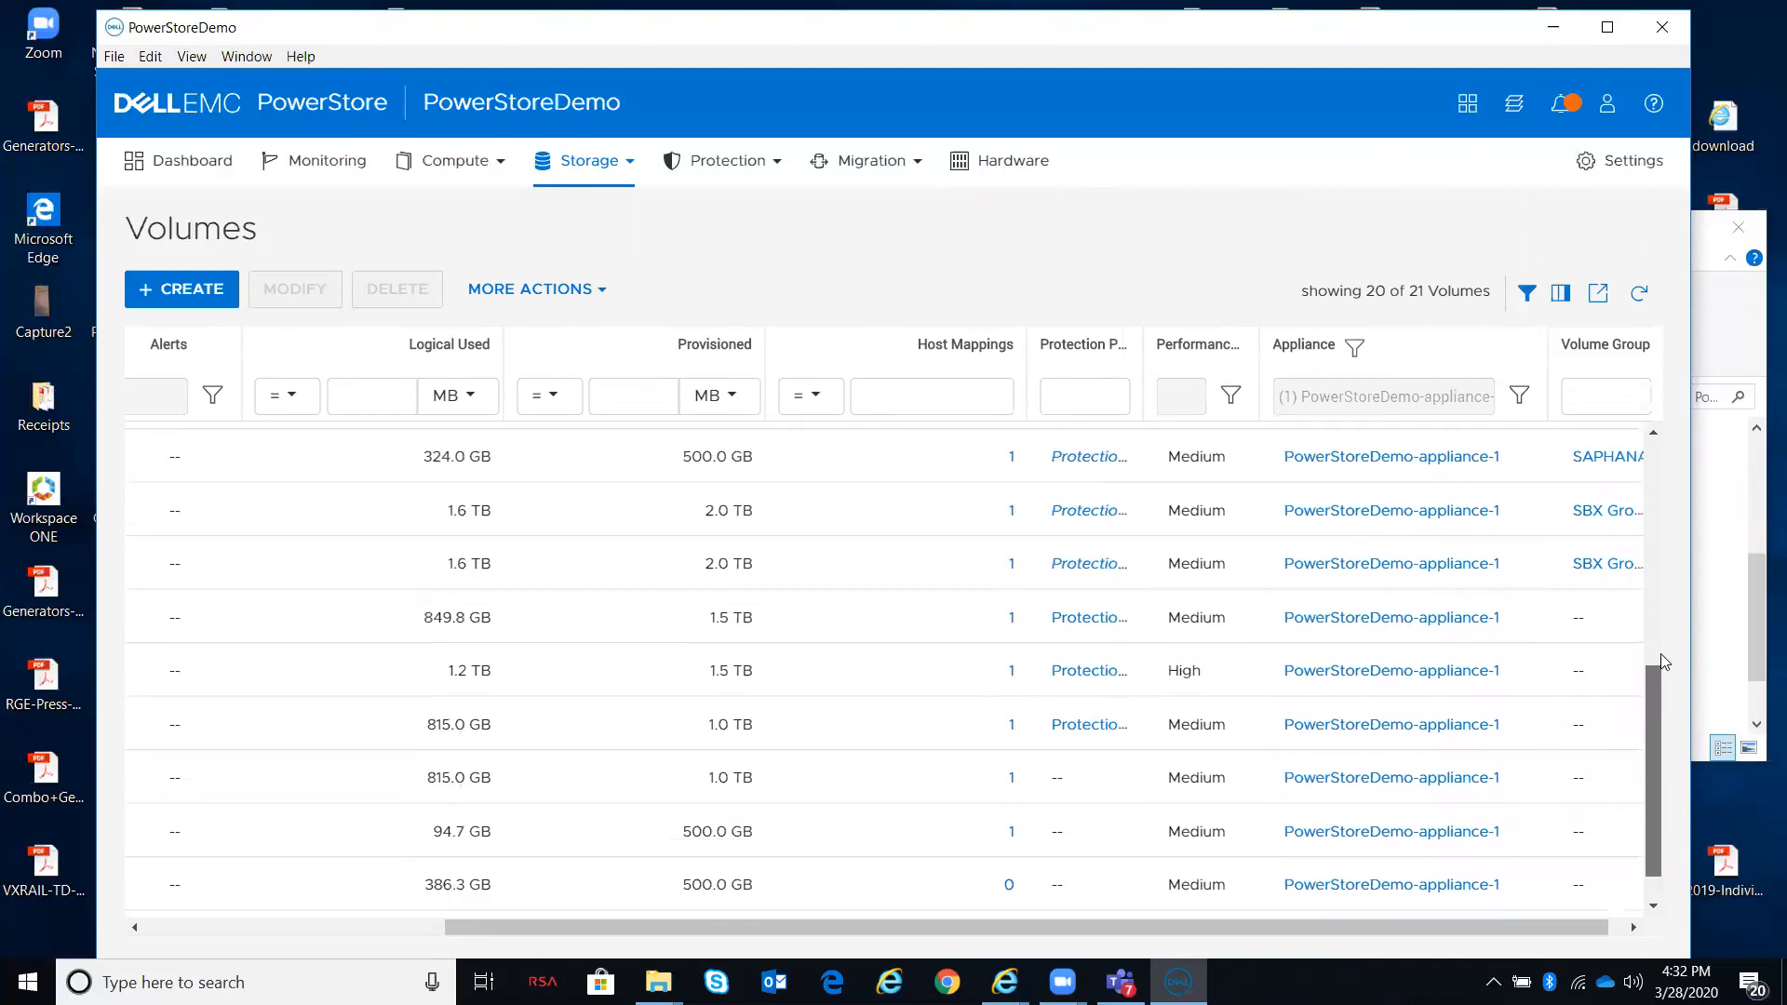
pyautogui.scroll(5, 1663, 661)
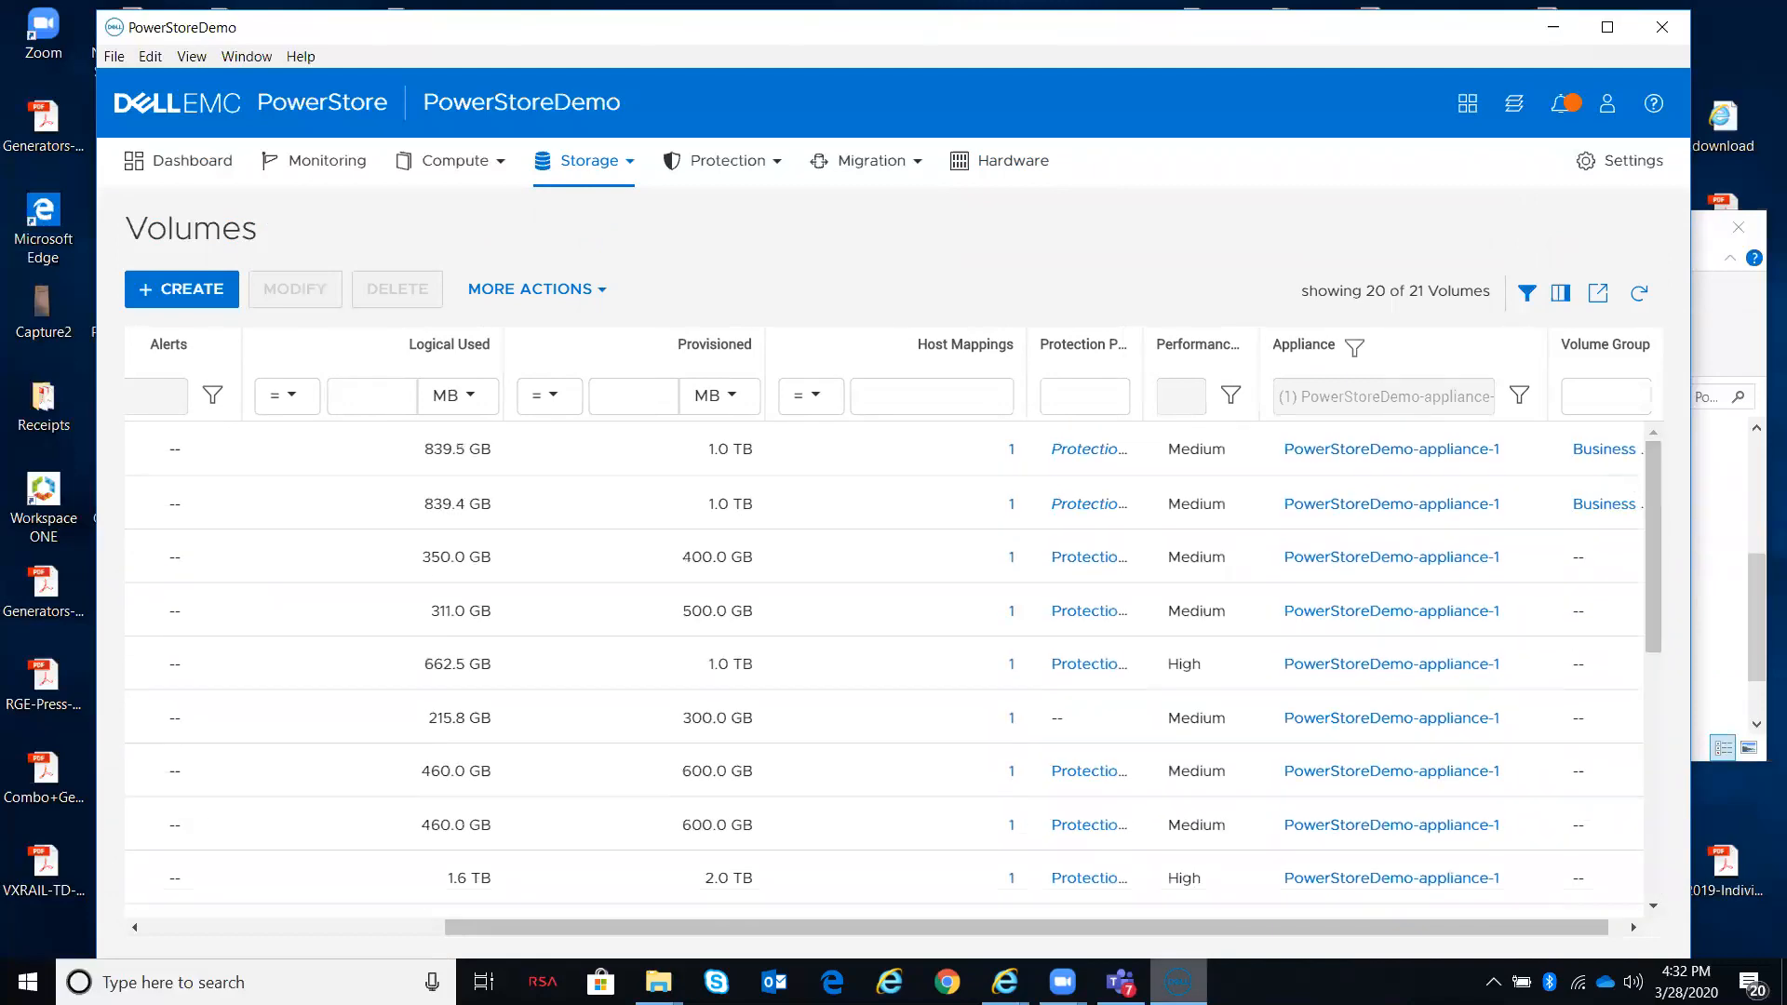
pyautogui.moveTo(1227, 919); pyautogui.dragTo(826, 923)
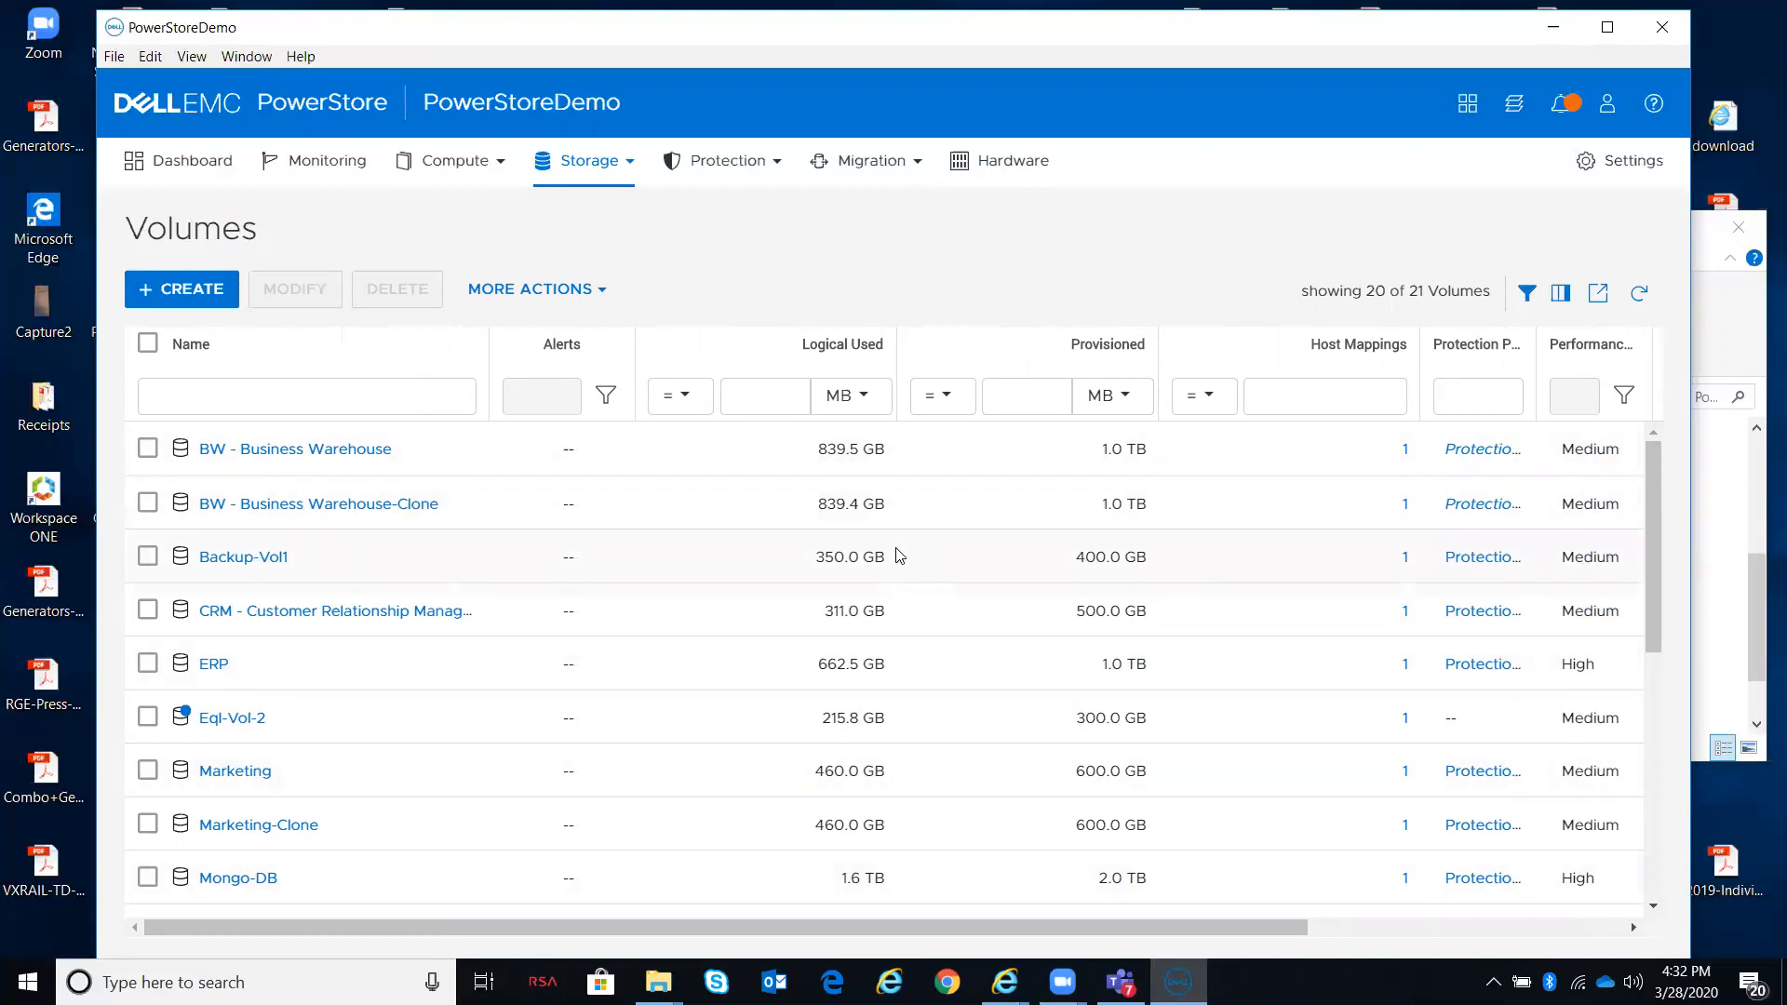
pyautogui.click(758, 365)
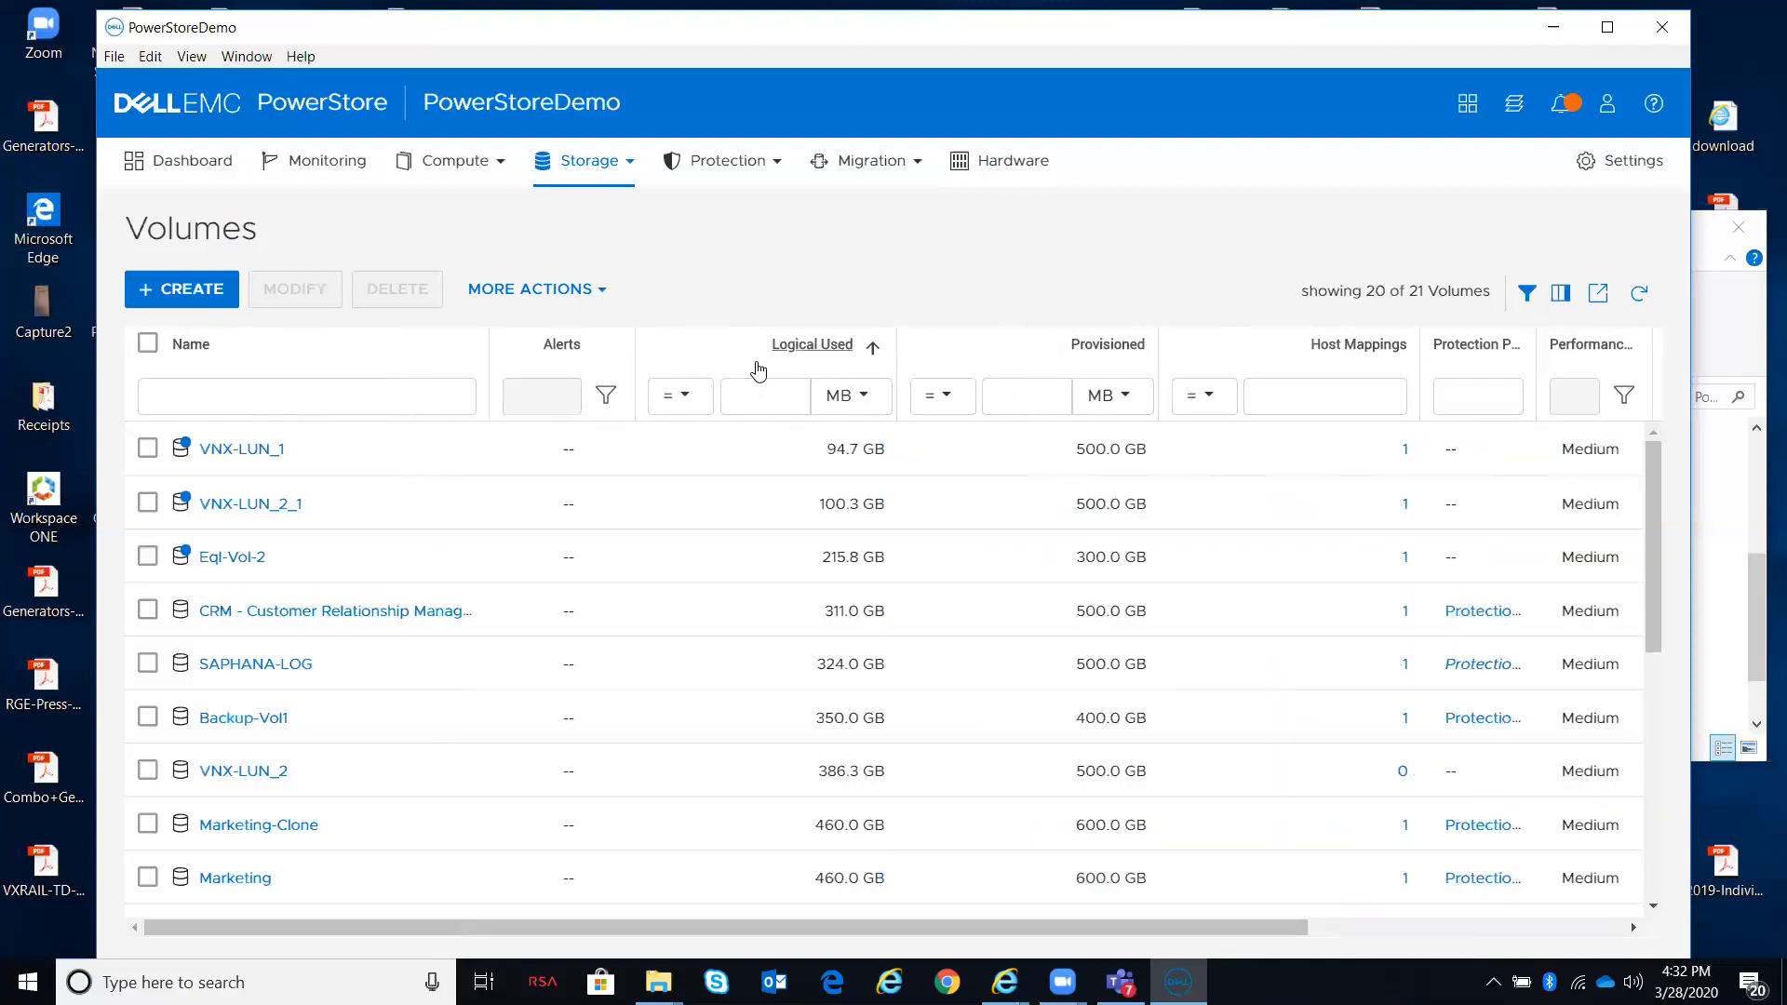
pyautogui.click(758, 368)
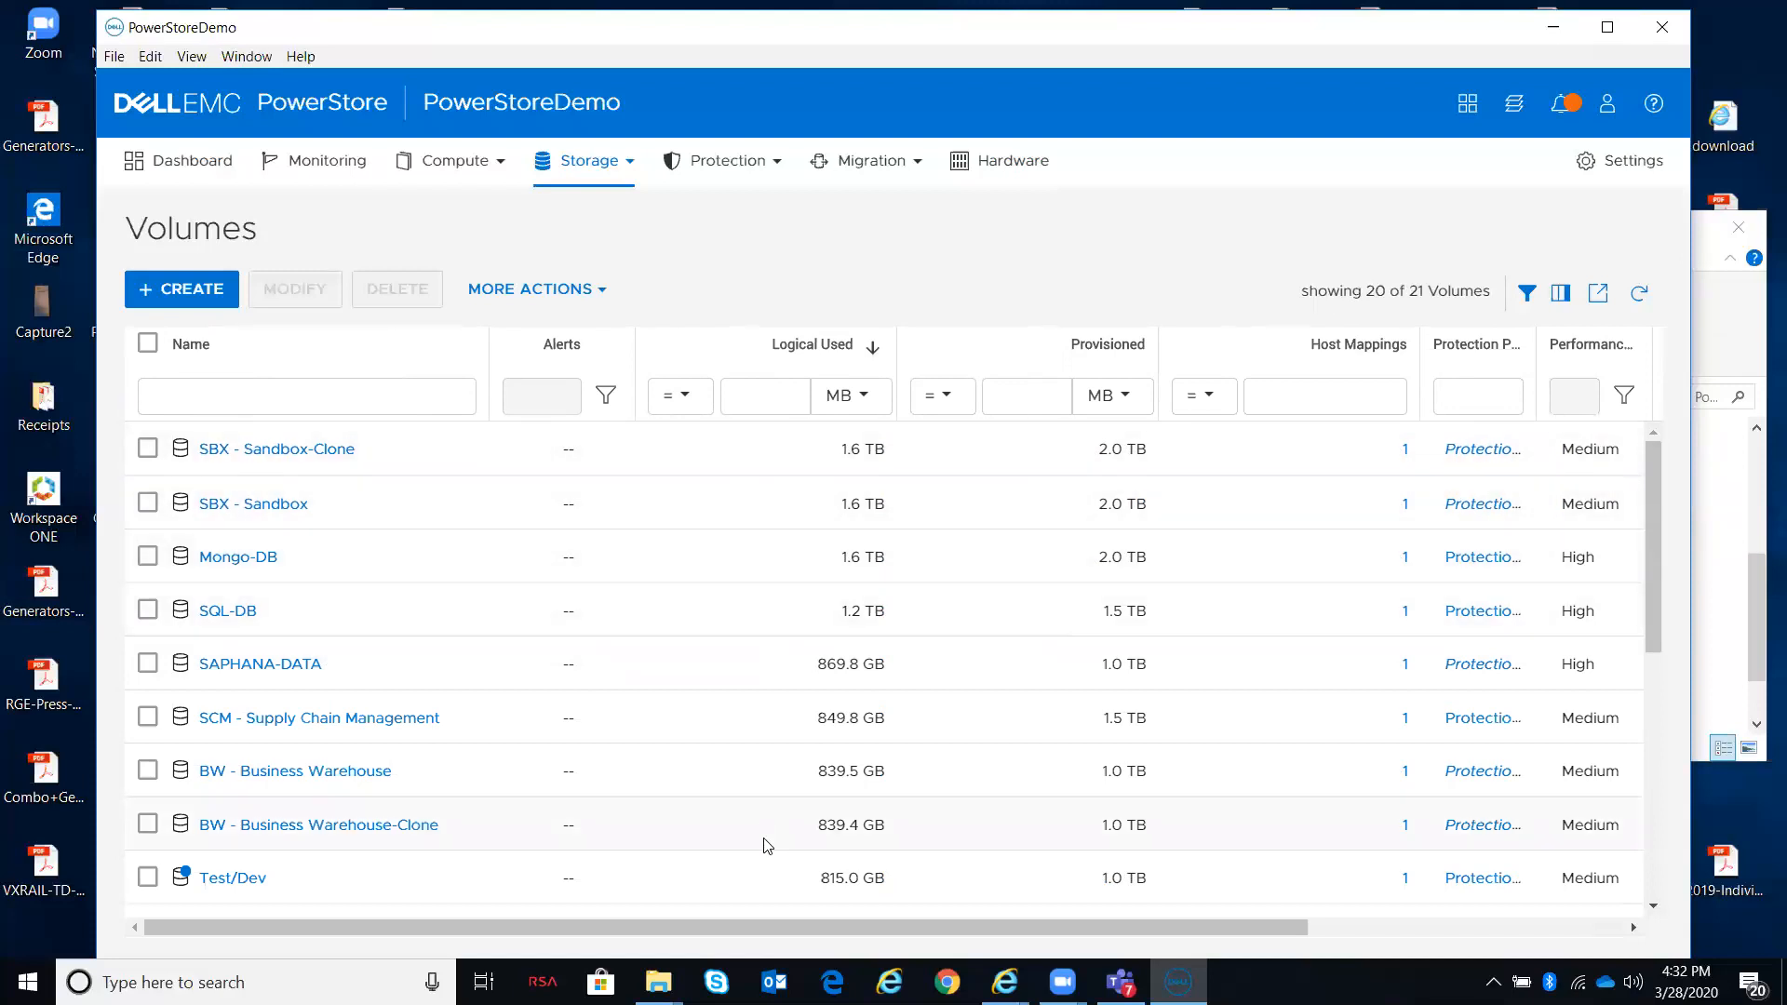
# Step: Migrate the Mongo-DB volume to the other appliance, confirming its associated hosts have been rescanned
pyautogui.click(789, 921)
pyautogui.moveTo(794, 928); pyautogui.dragTo(1243, 918)
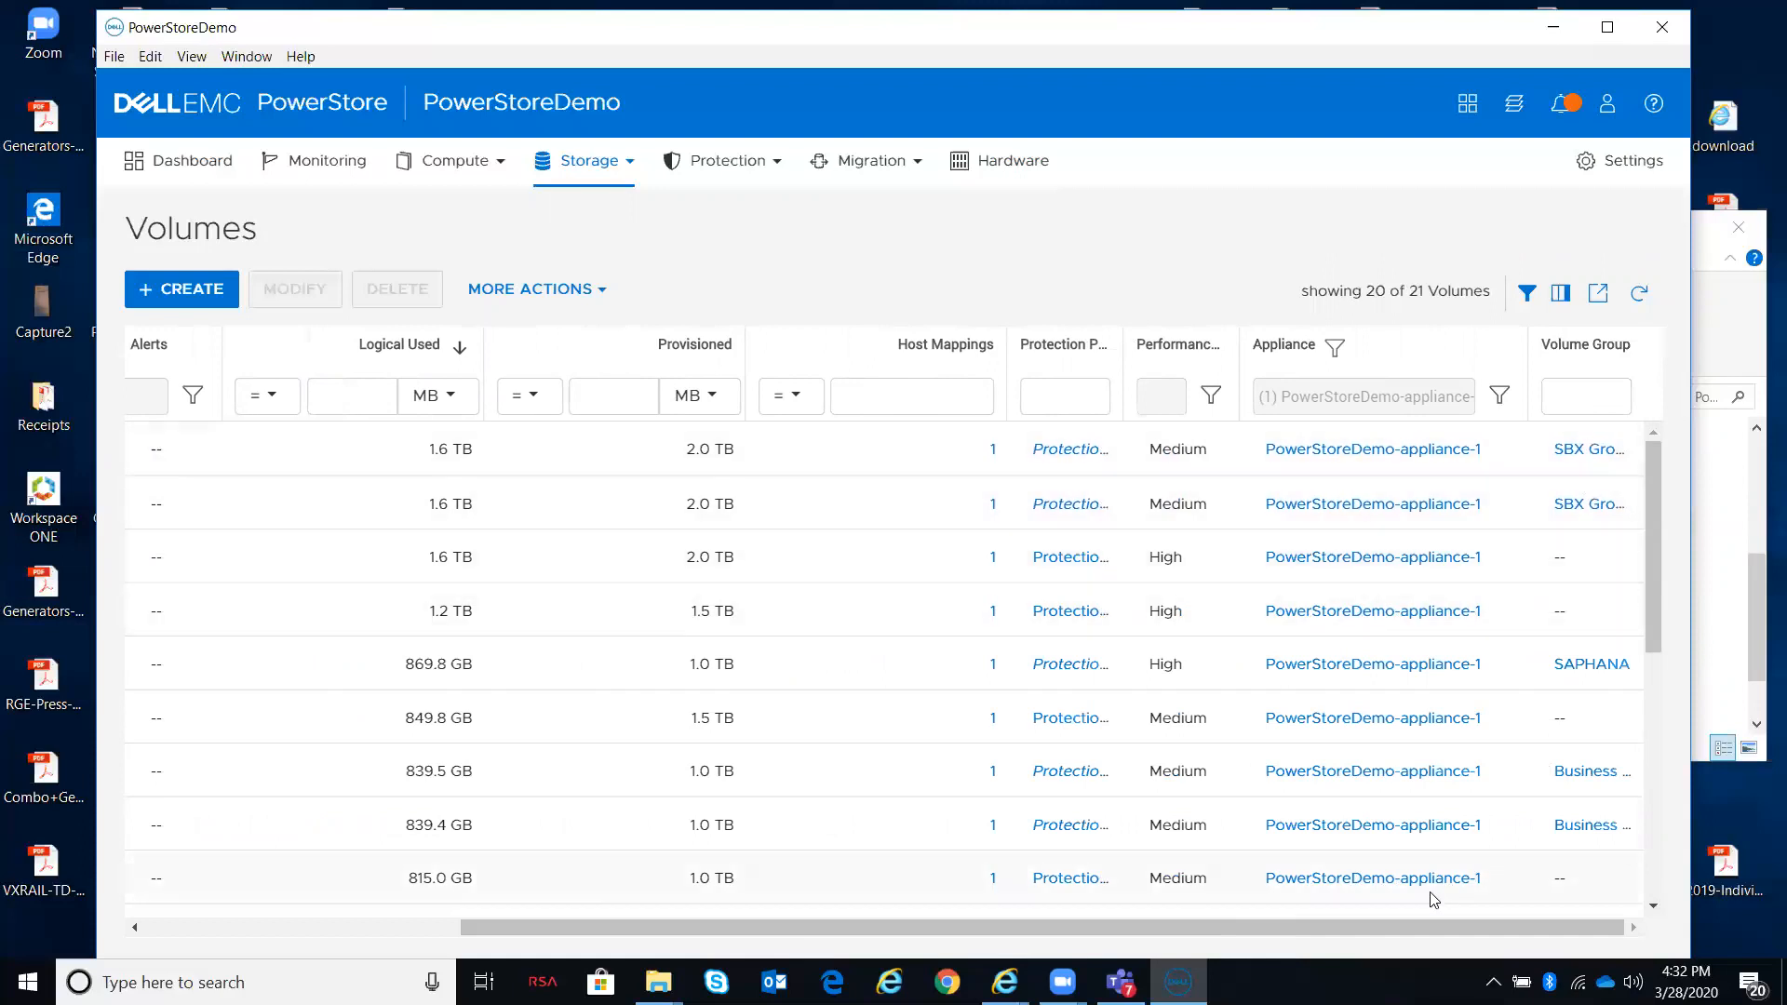
pyautogui.moveTo(1429, 927); pyautogui.dragTo(968, 925)
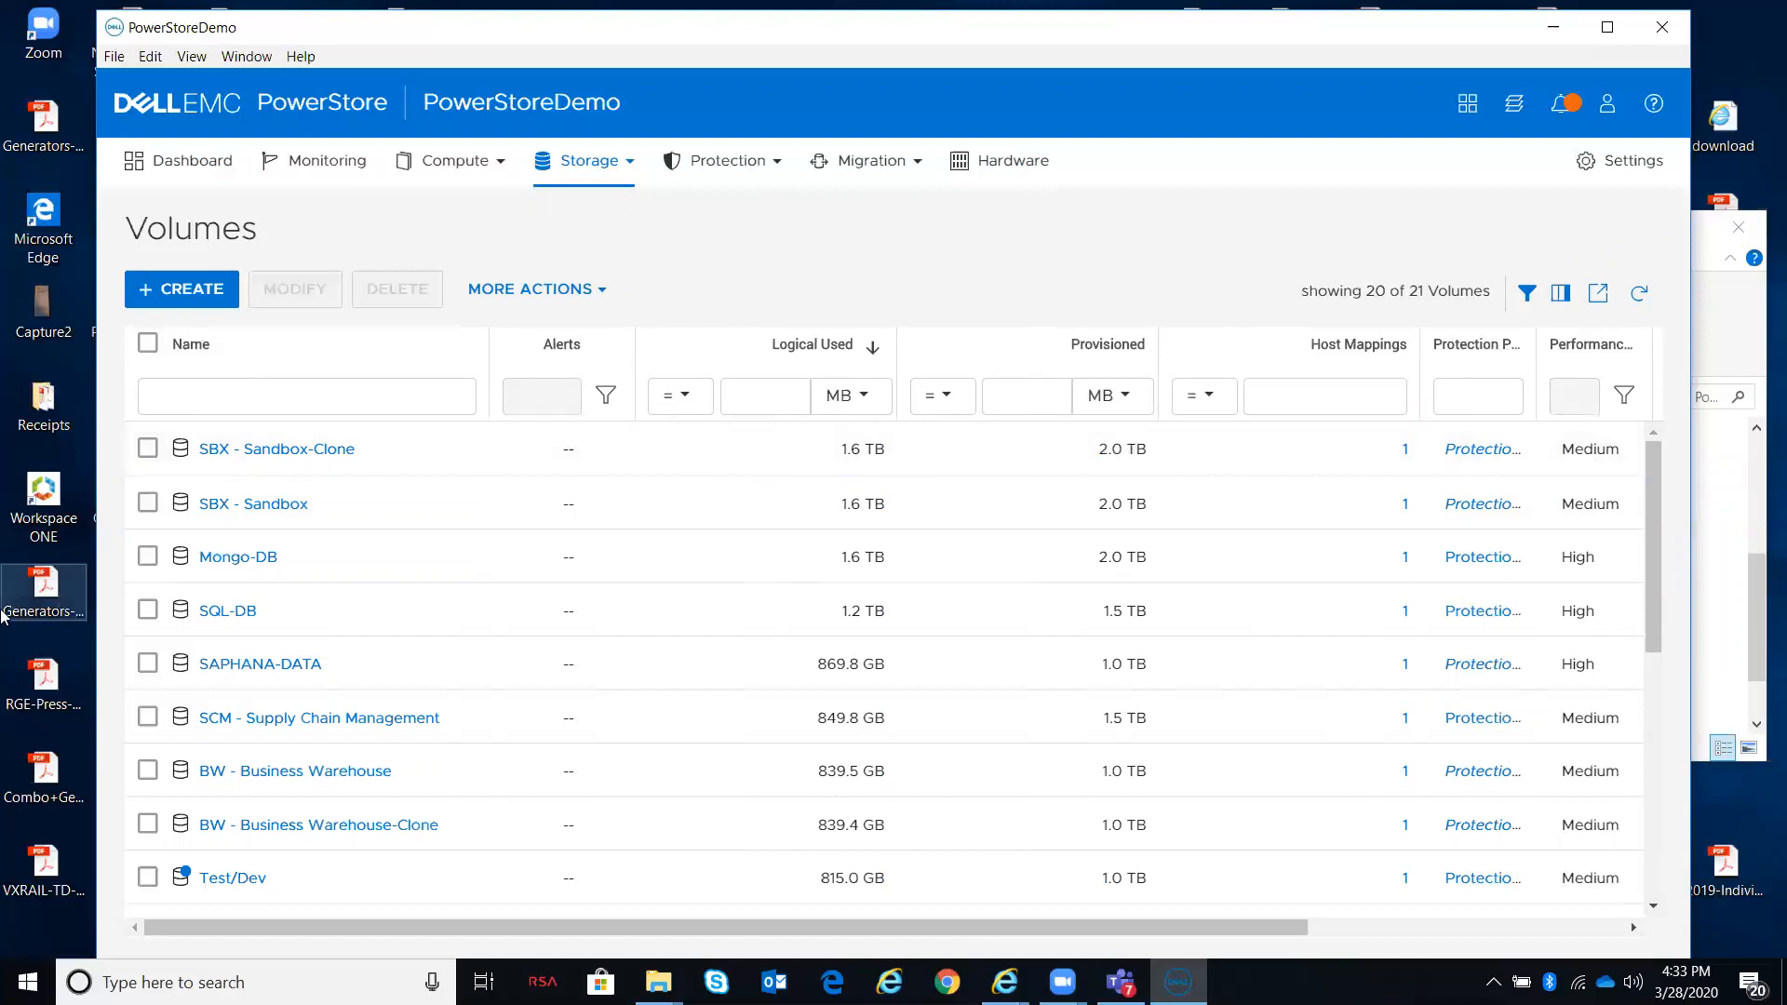
pyautogui.click(147, 556)
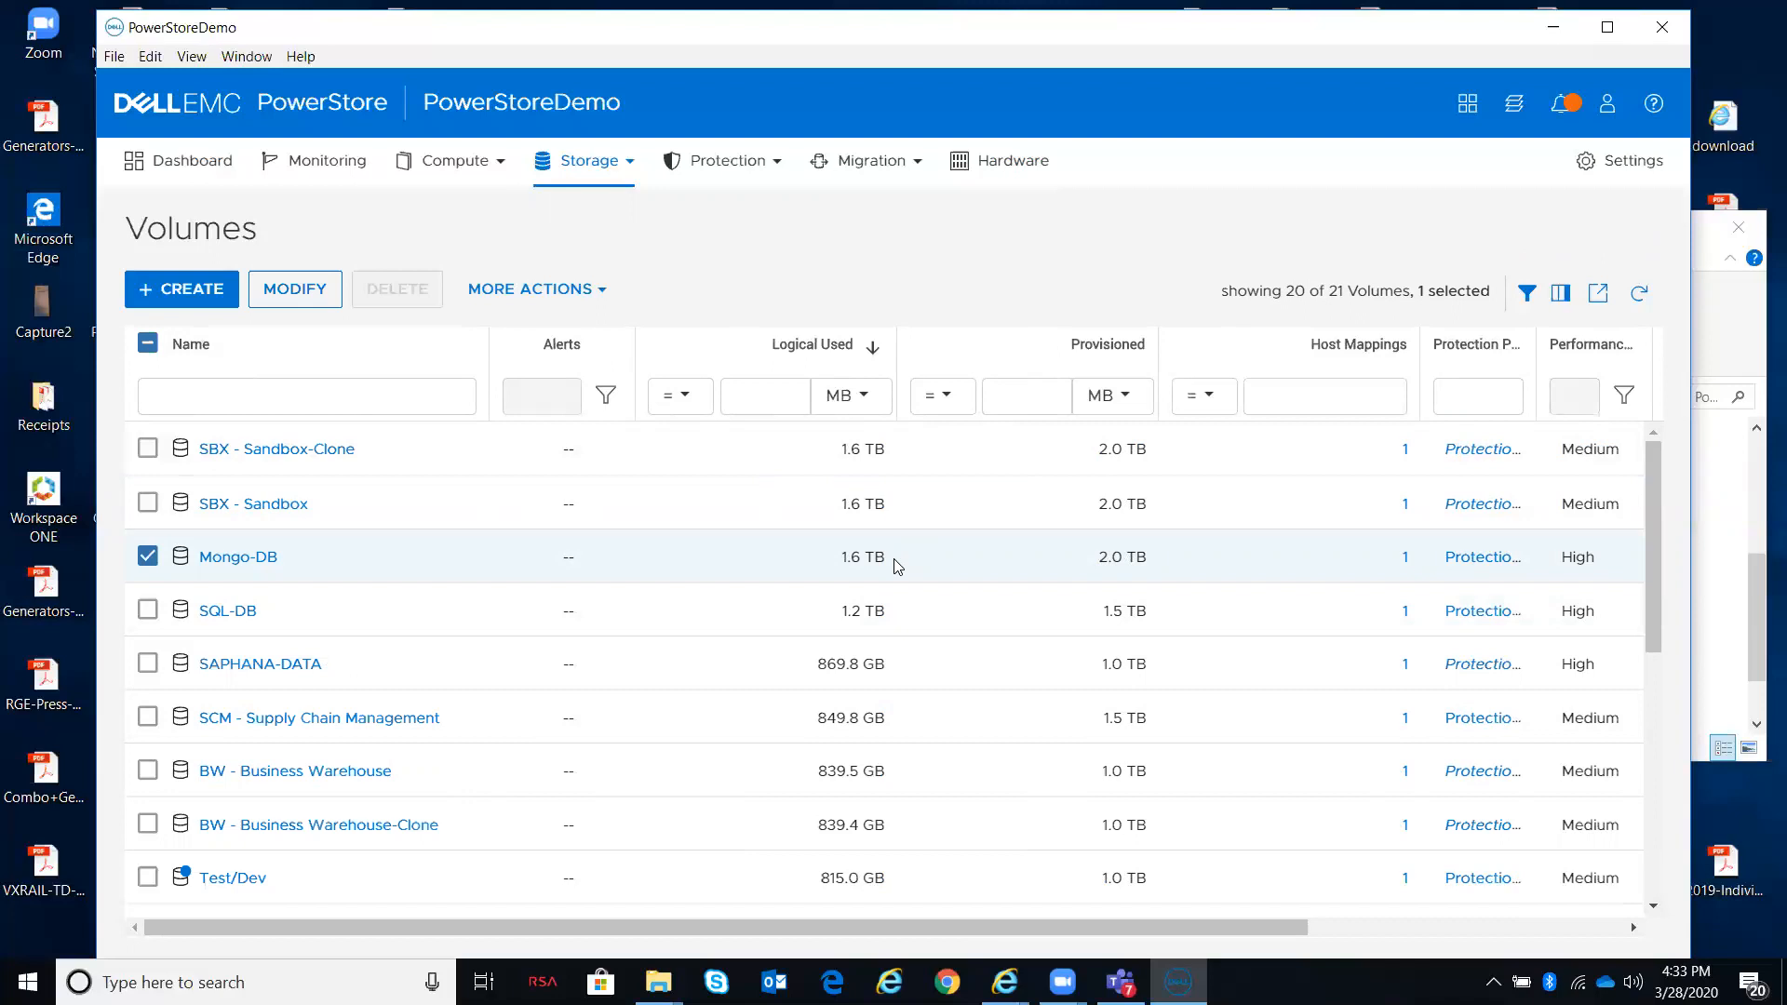
pyautogui.click(601, 290)
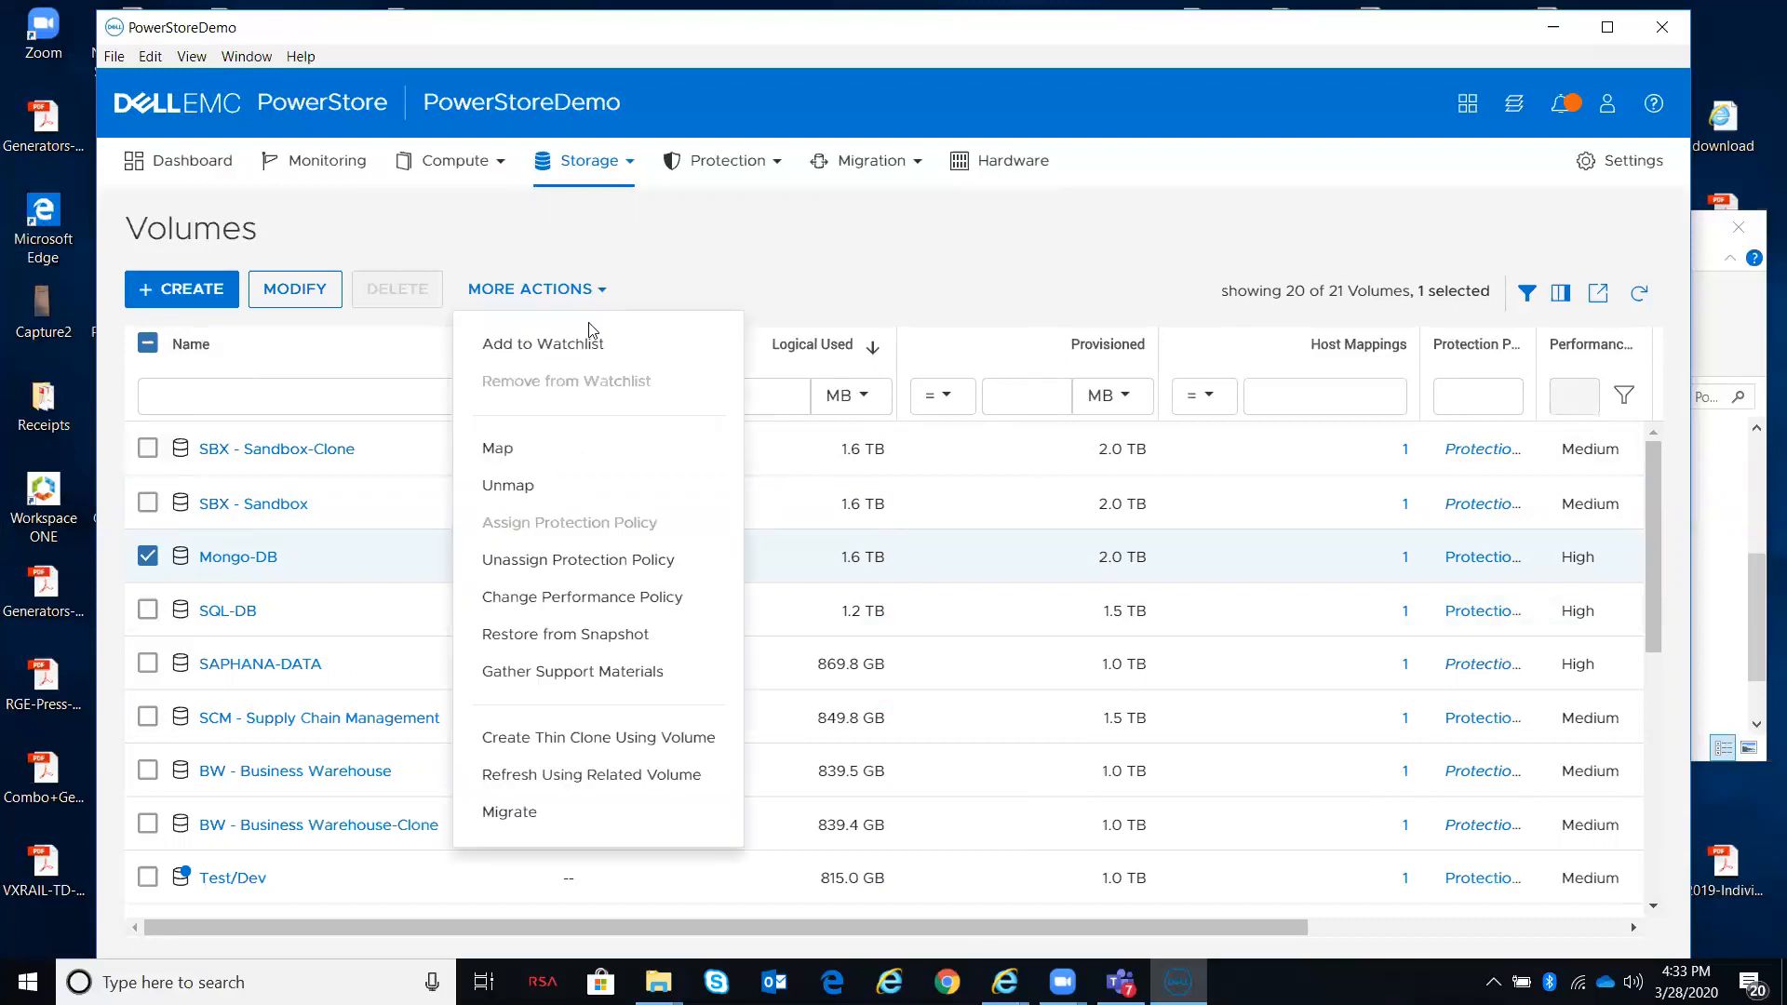
pyautogui.click(521, 817)
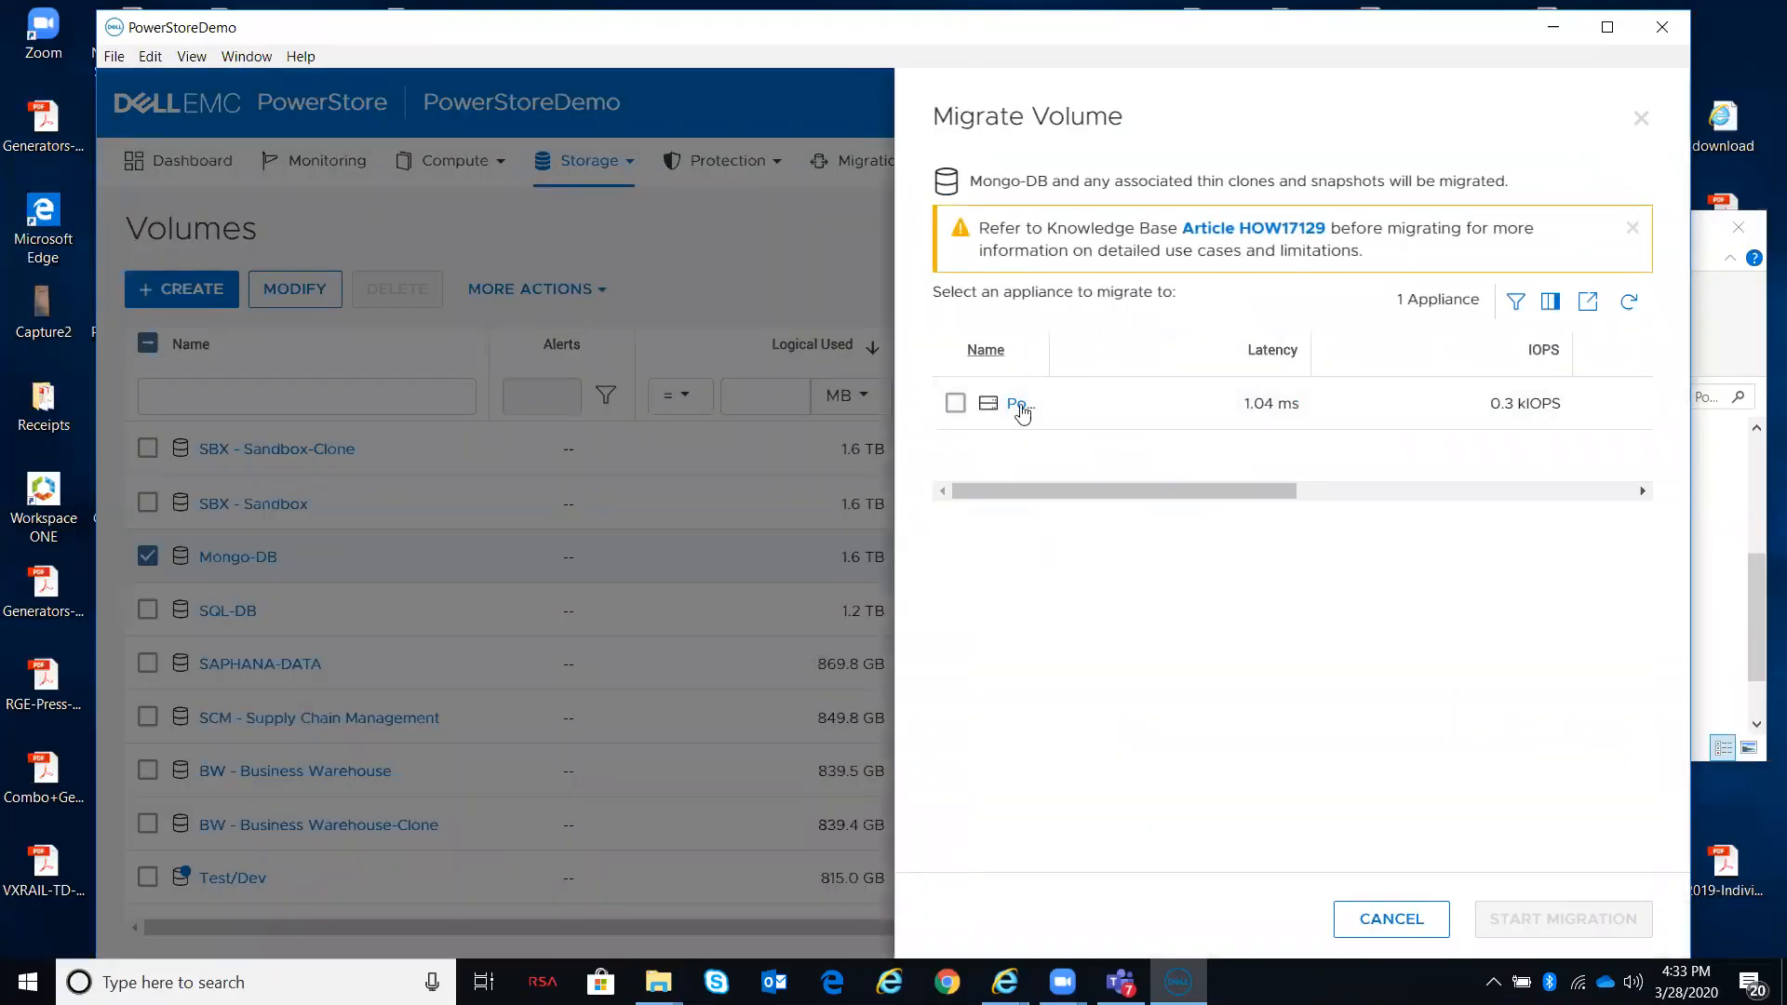
pyautogui.click(955, 403)
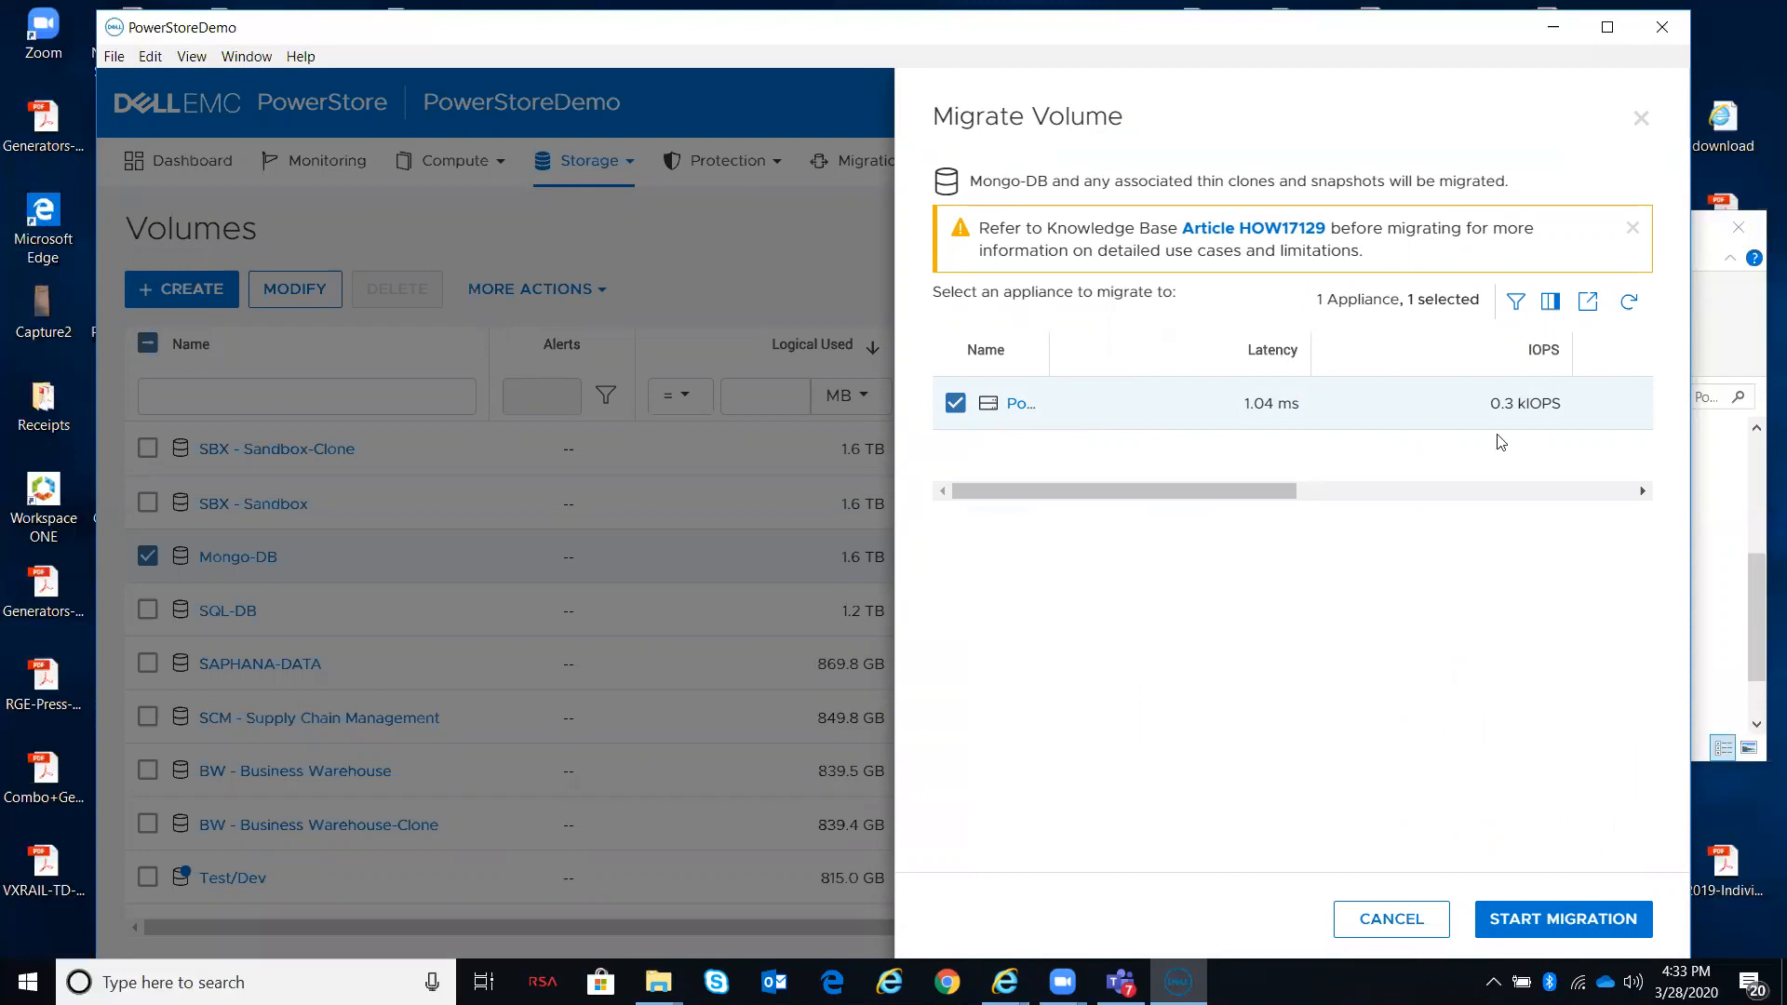
pyautogui.click(1529, 923)
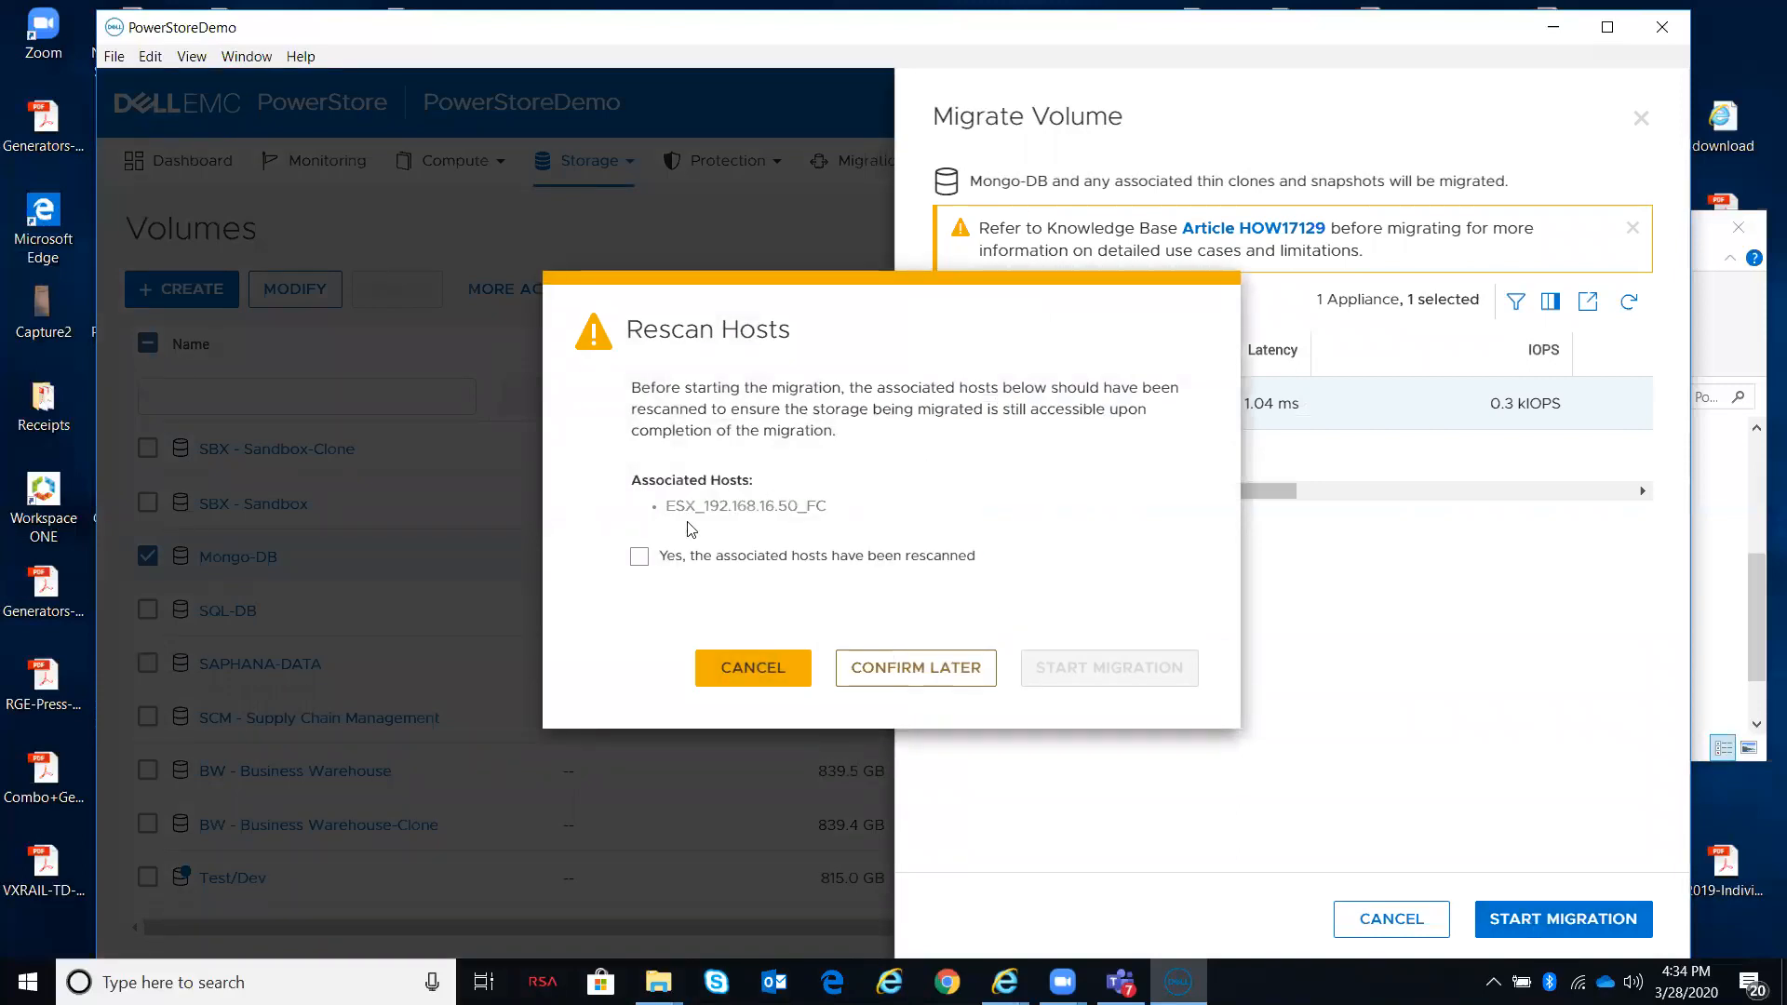
pyautogui.click(640, 557)
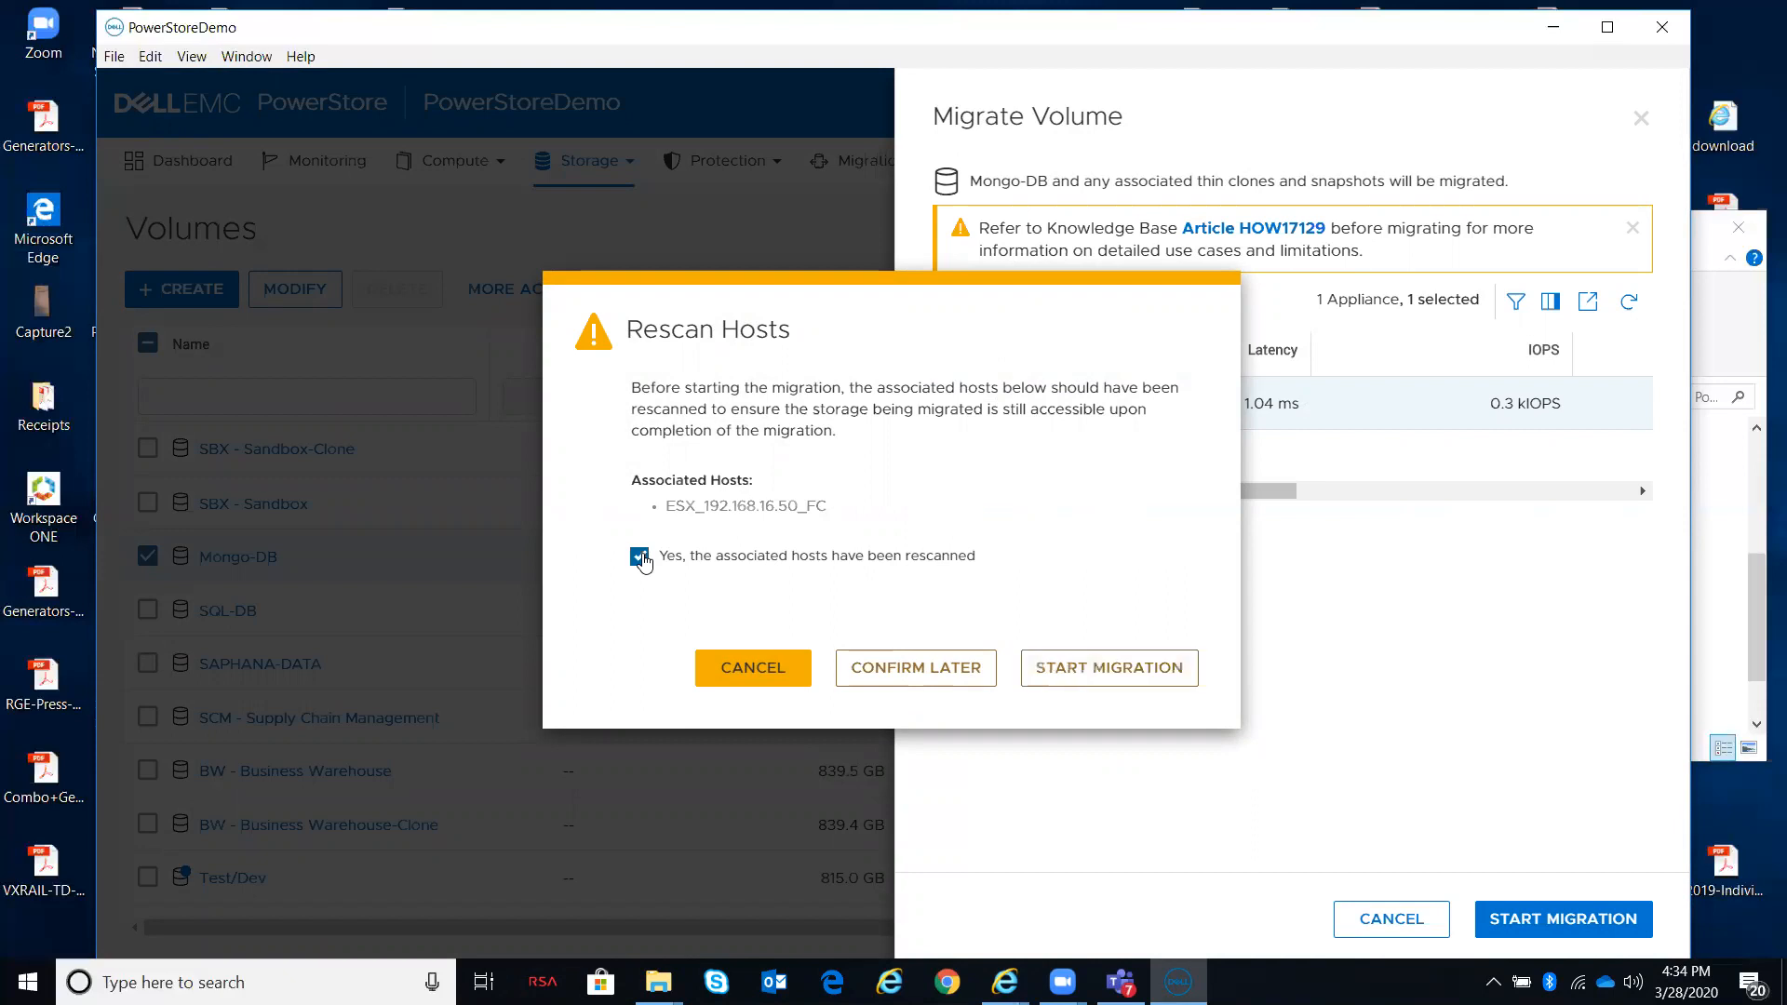
pyautogui.click(1089, 669)
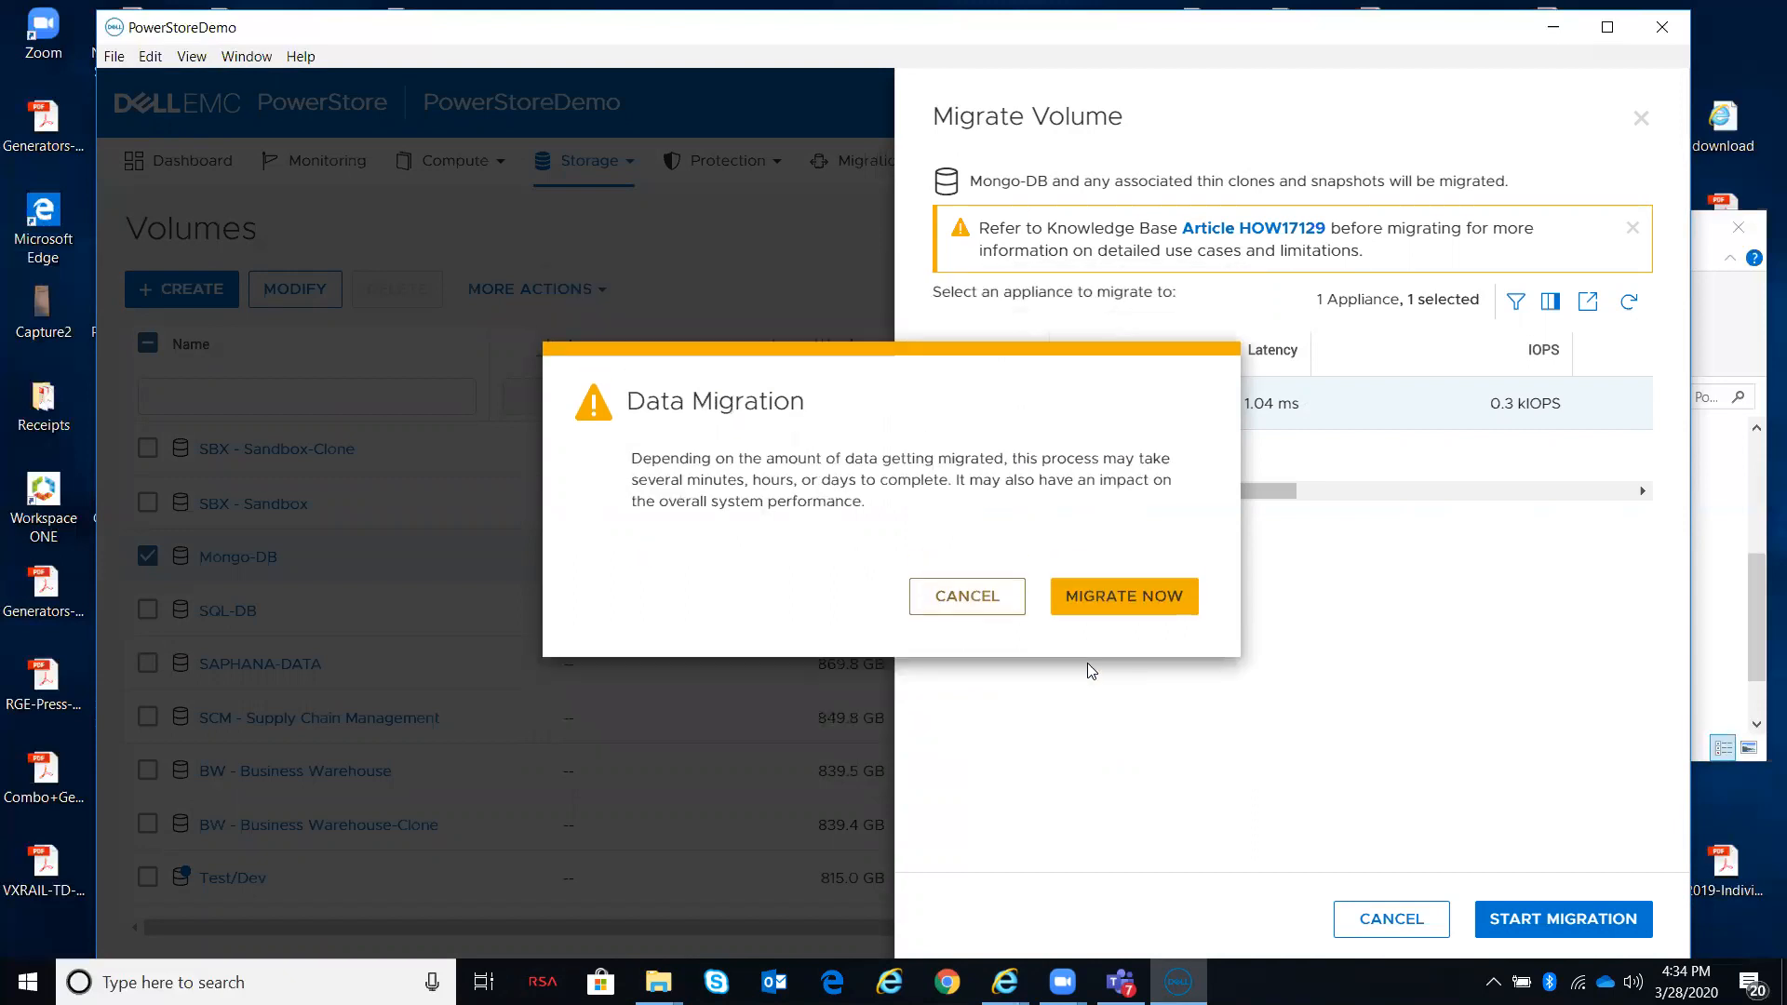
pyautogui.click(1104, 600)
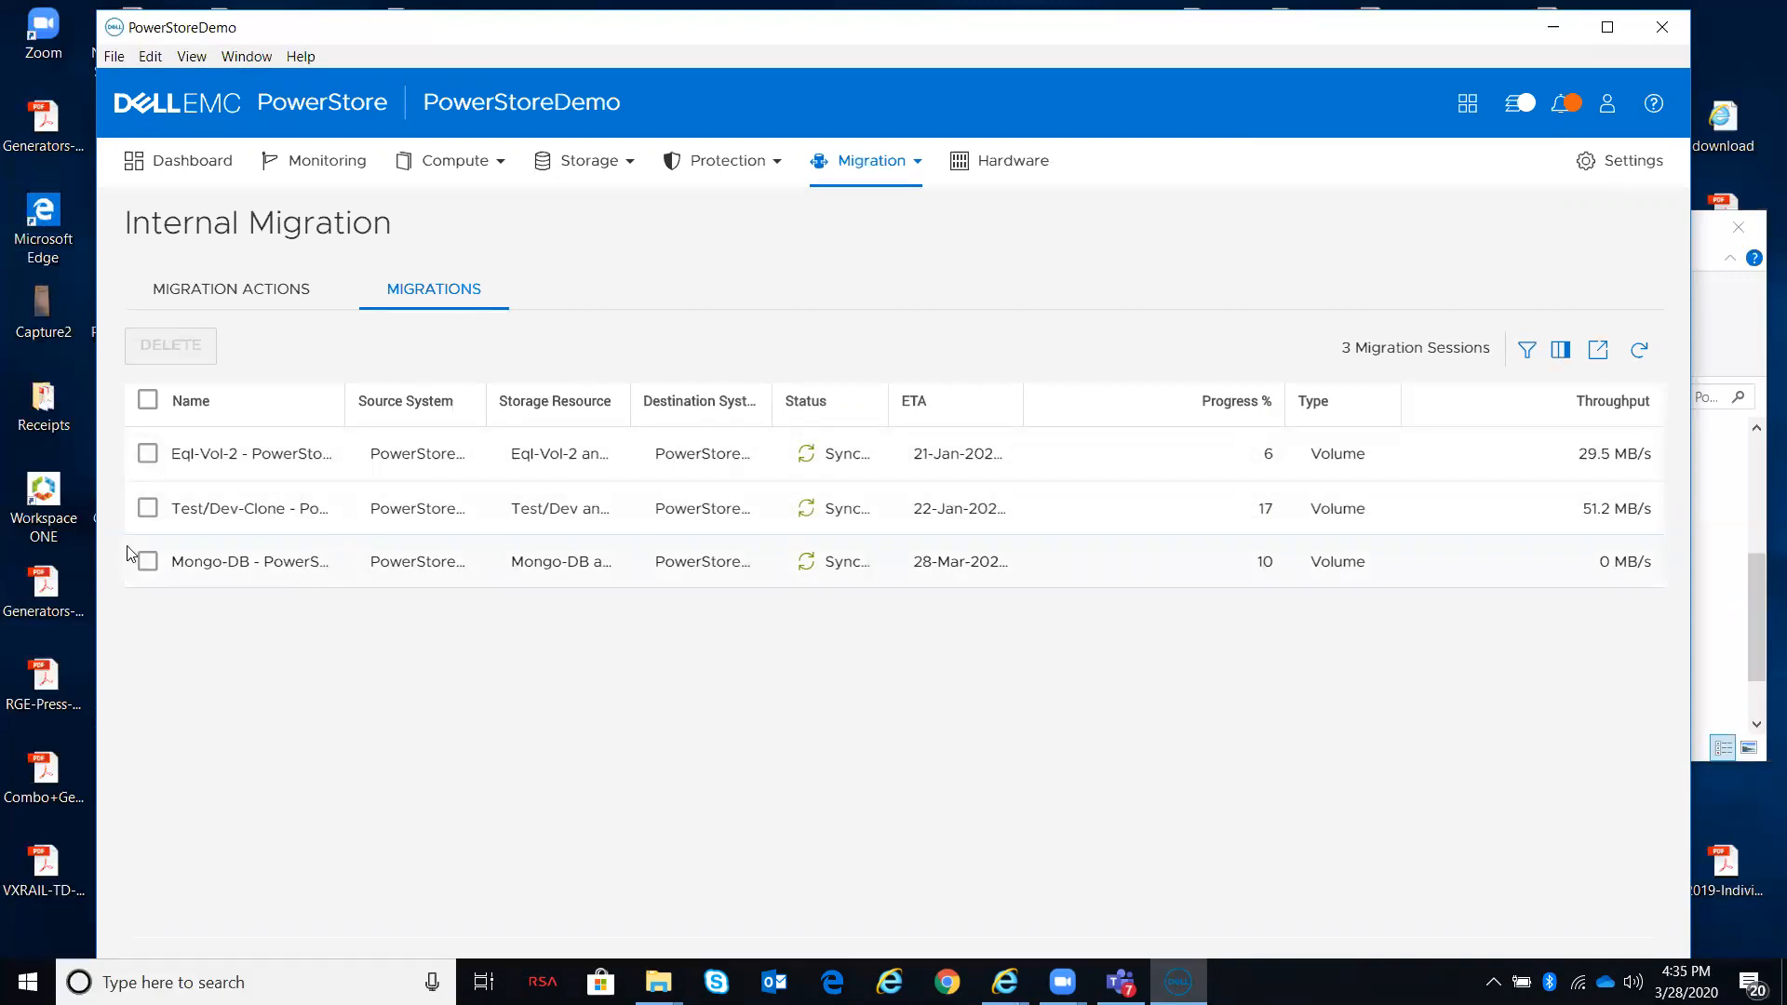
# Step: Check the Mongo-DB session in the internal migrations list and return to the Dashboard
pyautogui.click(241, 572)
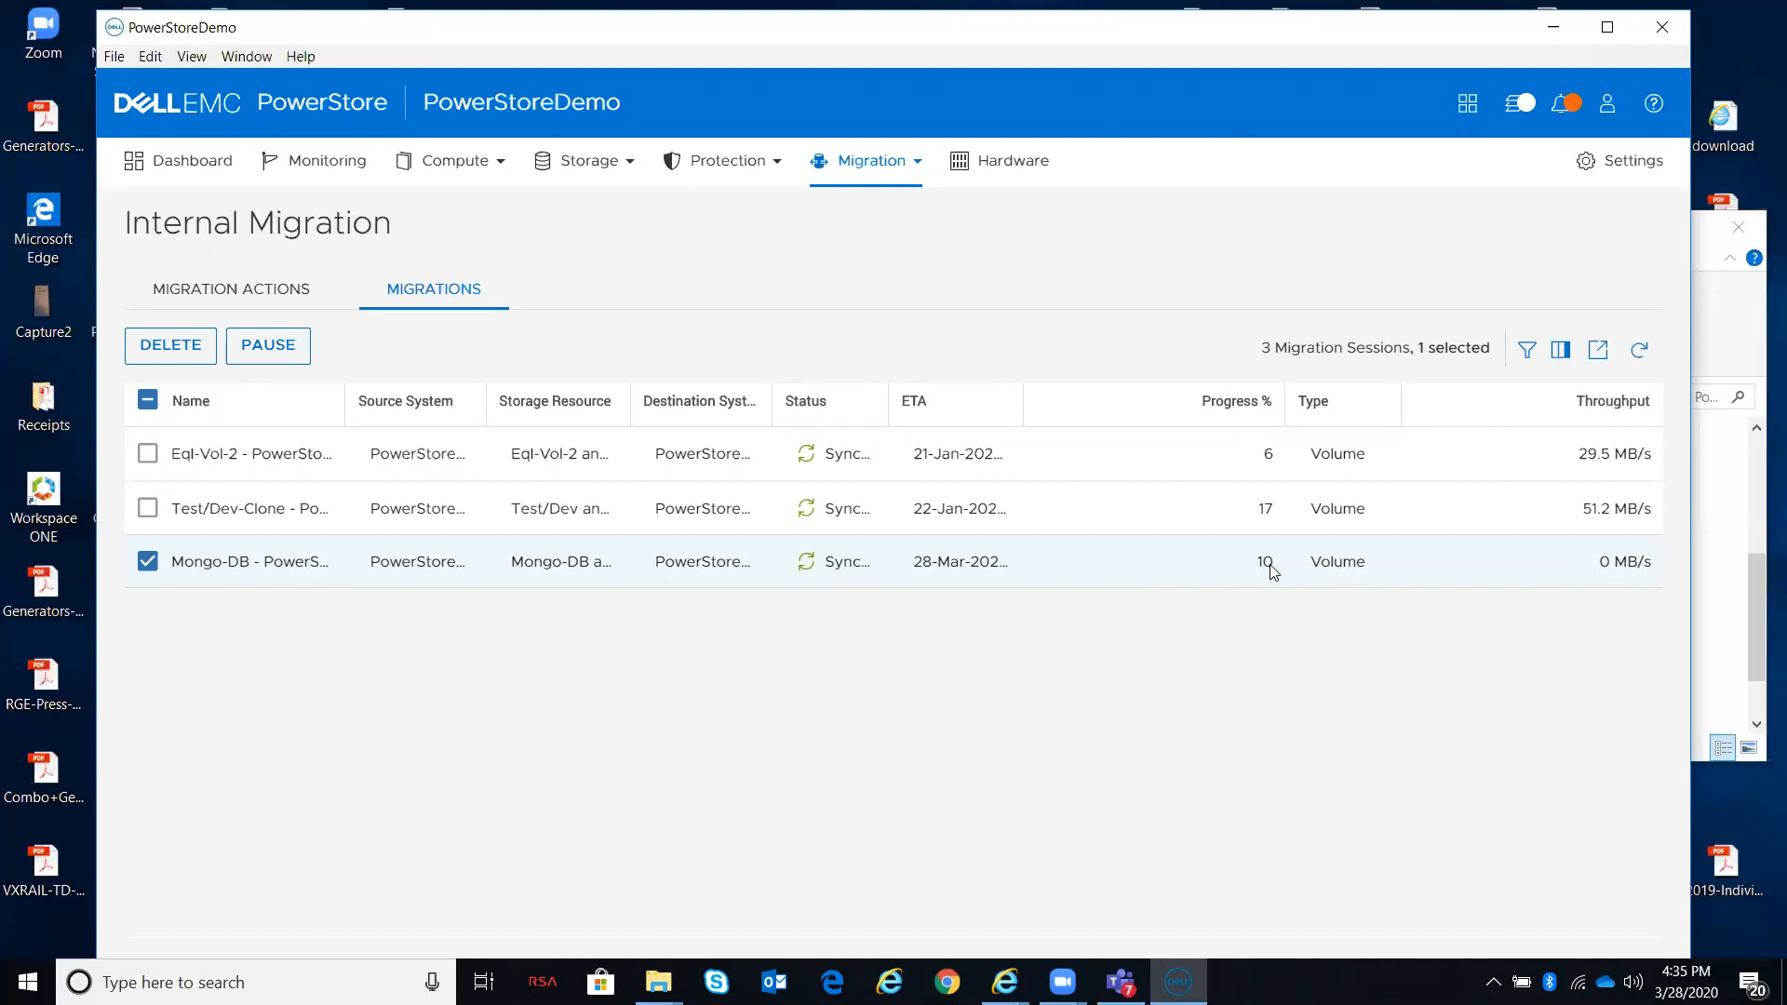
pyautogui.click(1639, 352)
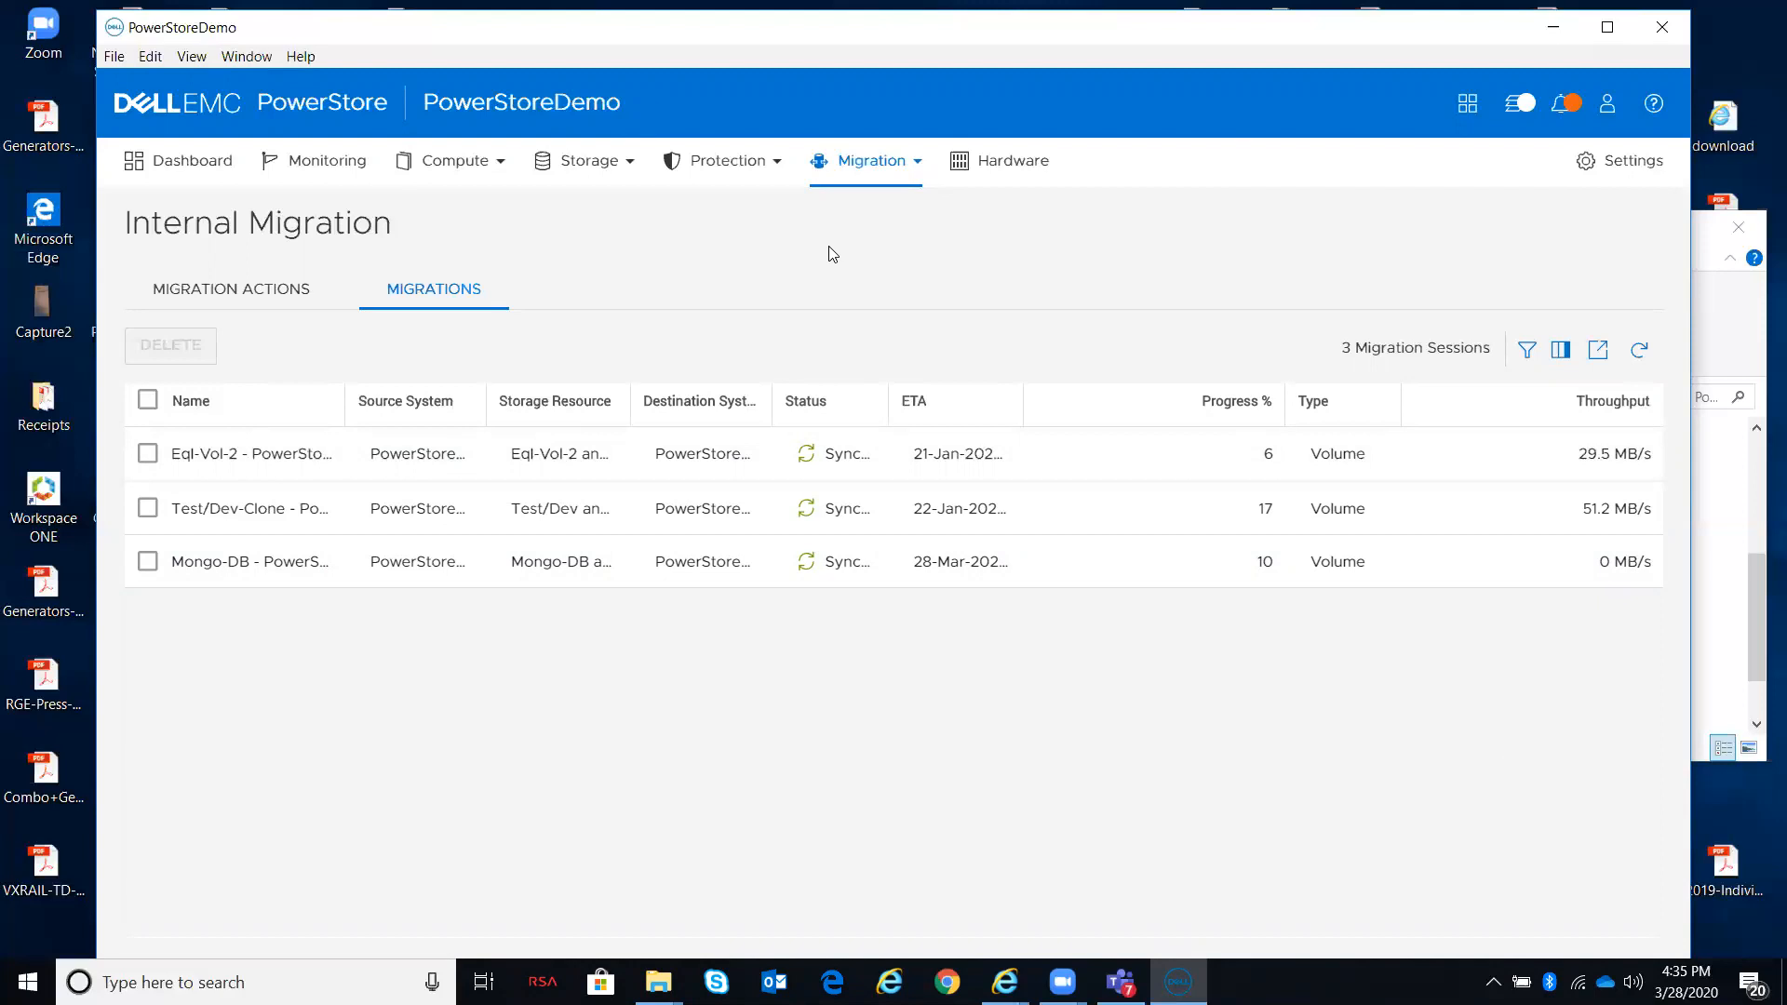
pyautogui.click(200, 162)
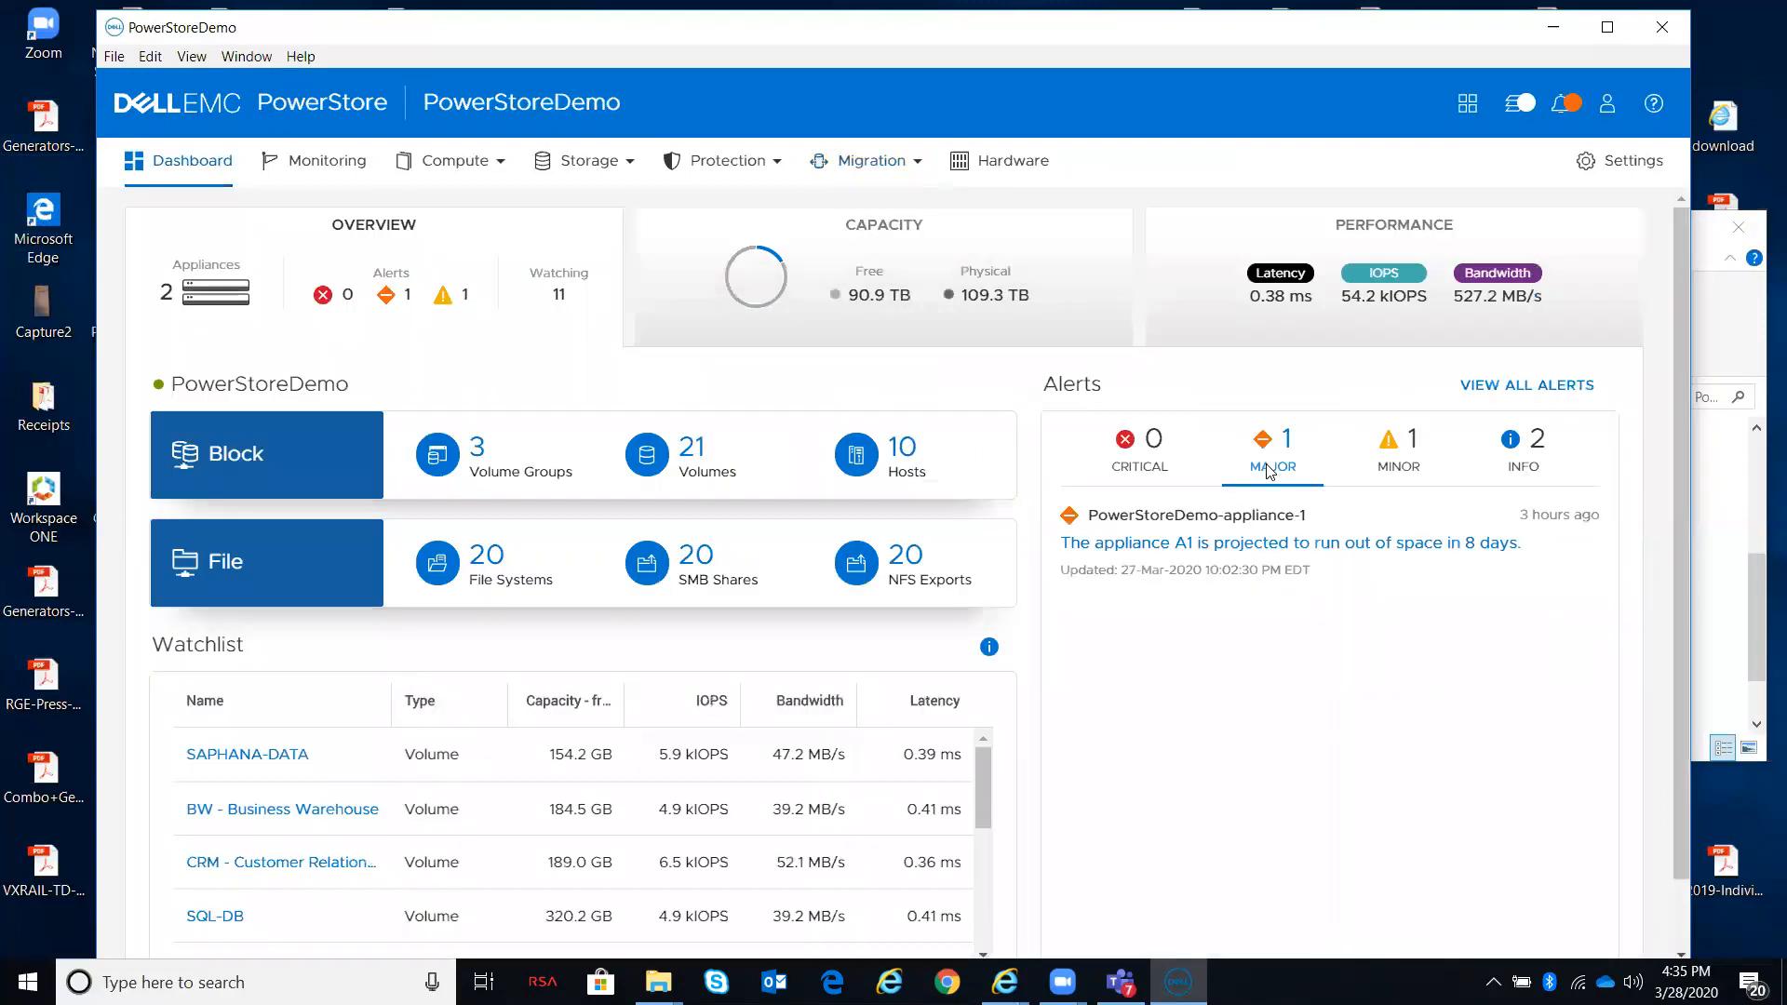